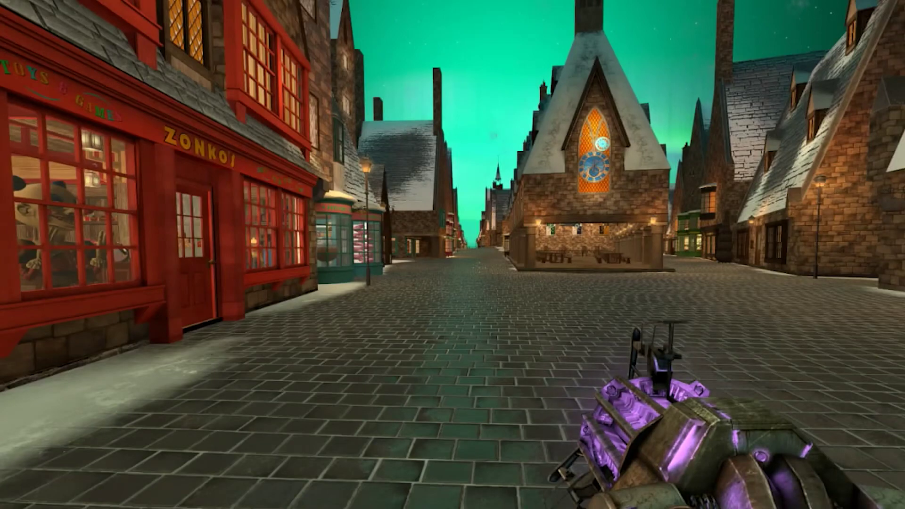
# Step: Walk past Zonko's toward the clock tower and fire the tool gun to make the cobblestones wet and reflective
pyautogui.press('d')
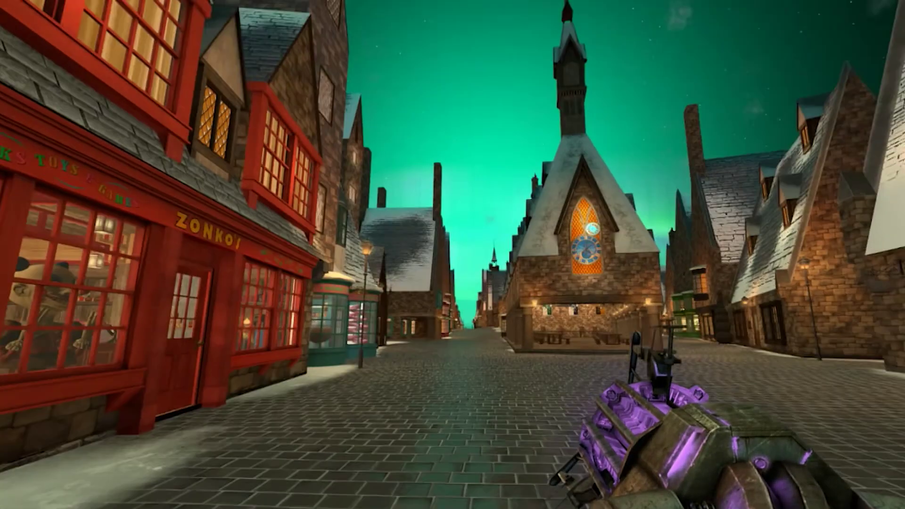
pyautogui.press('w')
pyautogui.press('w')
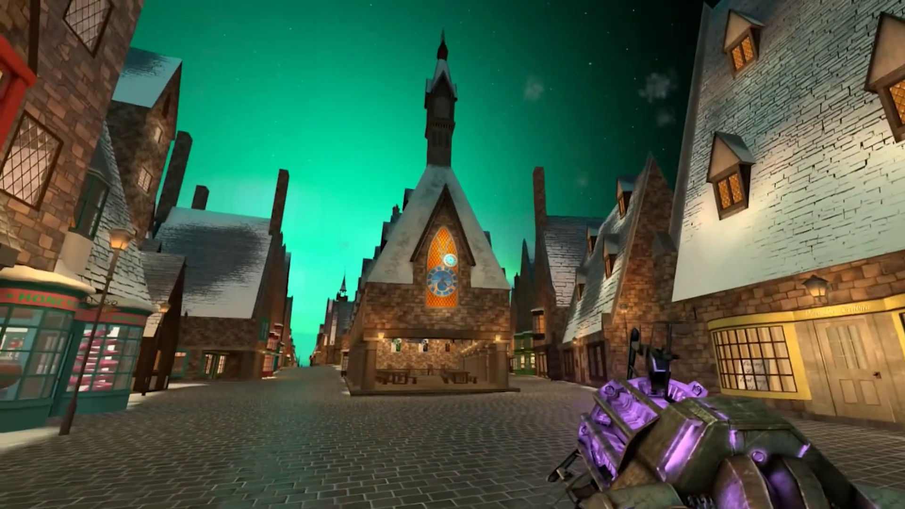
pyautogui.press('w')
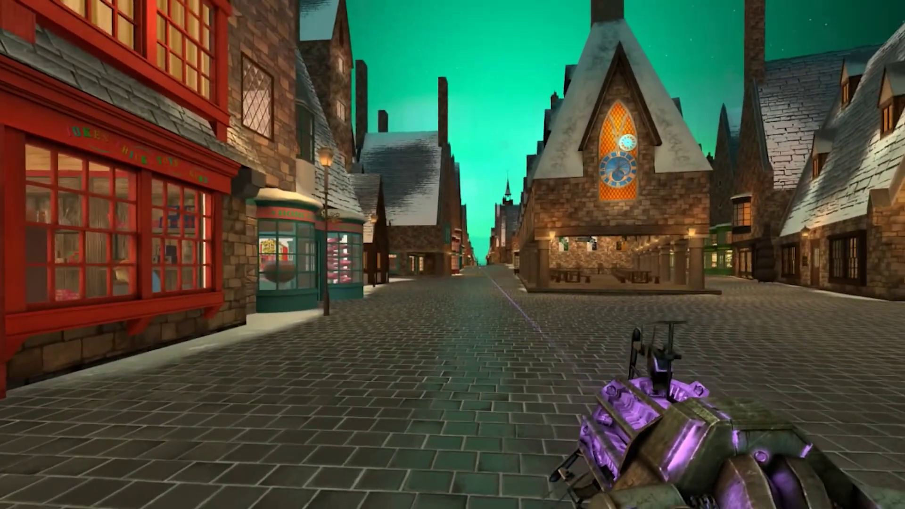
pyautogui.click(481, 268)
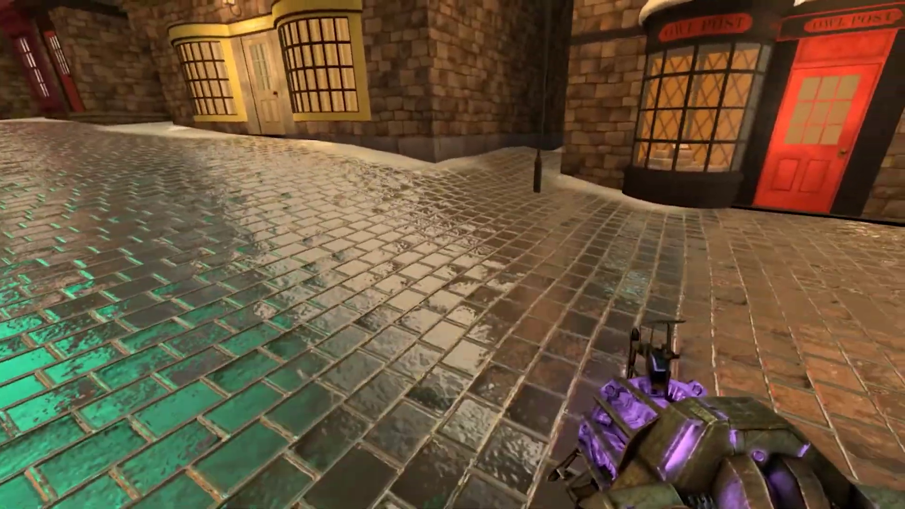
# Step: Walk through the square past the clock building and down the main street toward Honeydukes
pyautogui.press('w')
pyautogui.press('w')
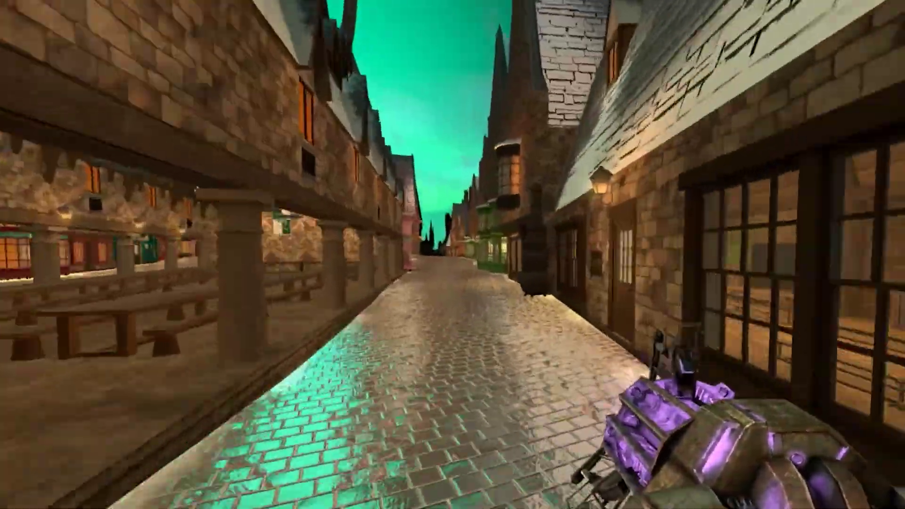
pyautogui.press('w')
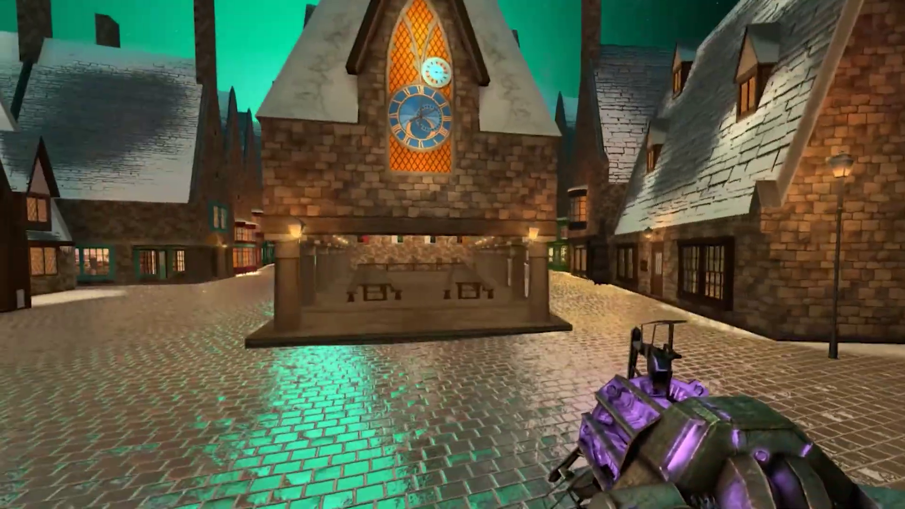
pyautogui.press('w')
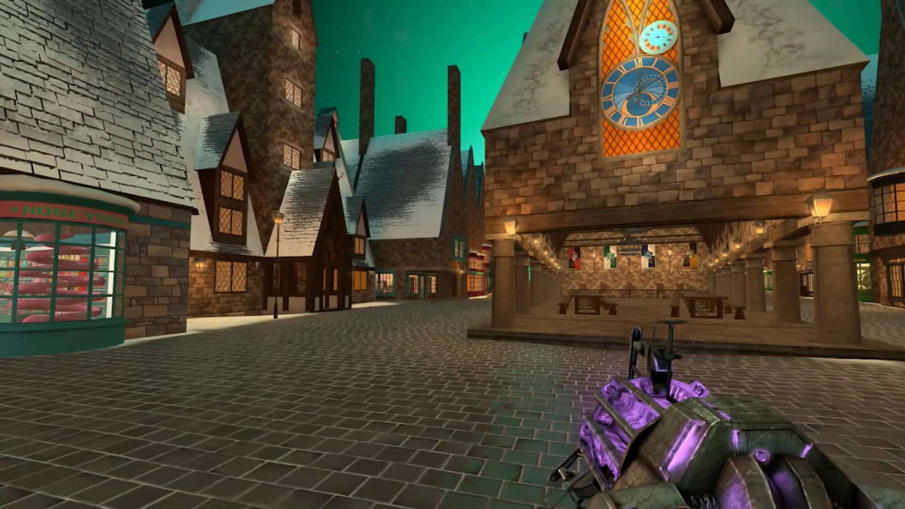
pyautogui.press('w')
pyautogui.press('a')
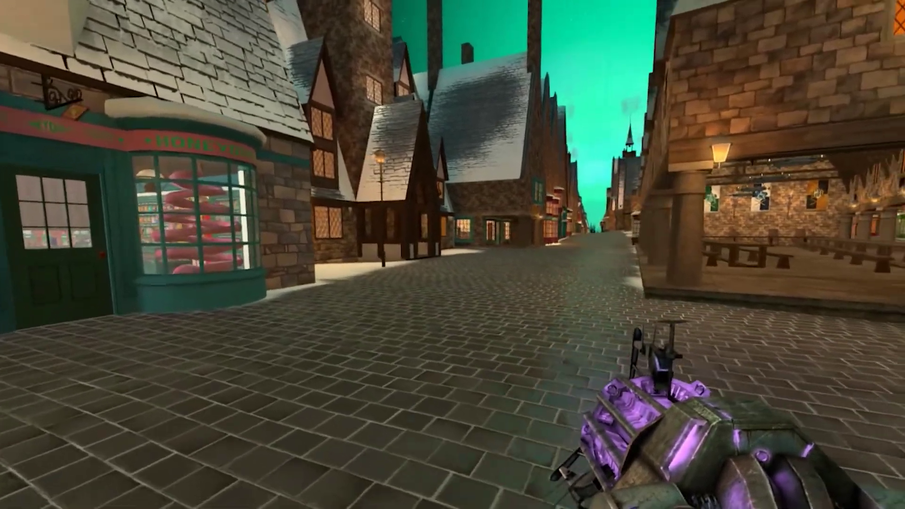
pyautogui.press('w')
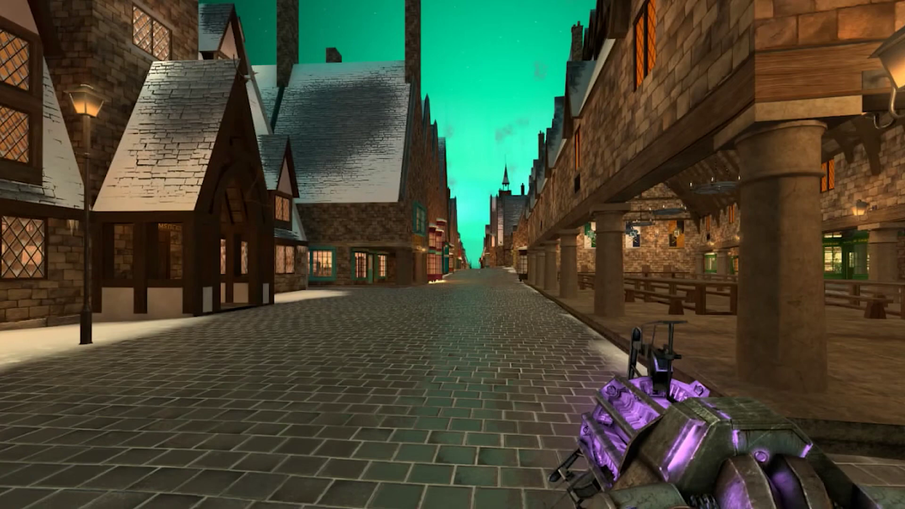
pyautogui.press('w')
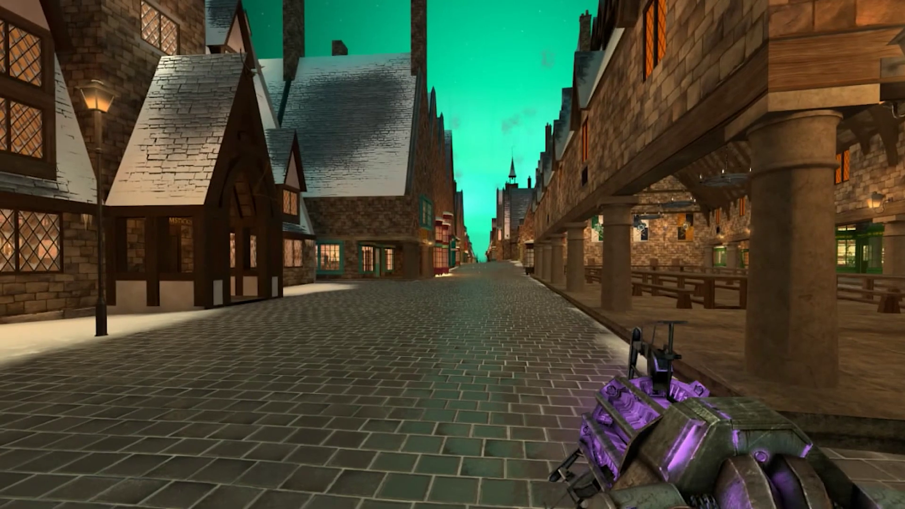
pyautogui.press('s')
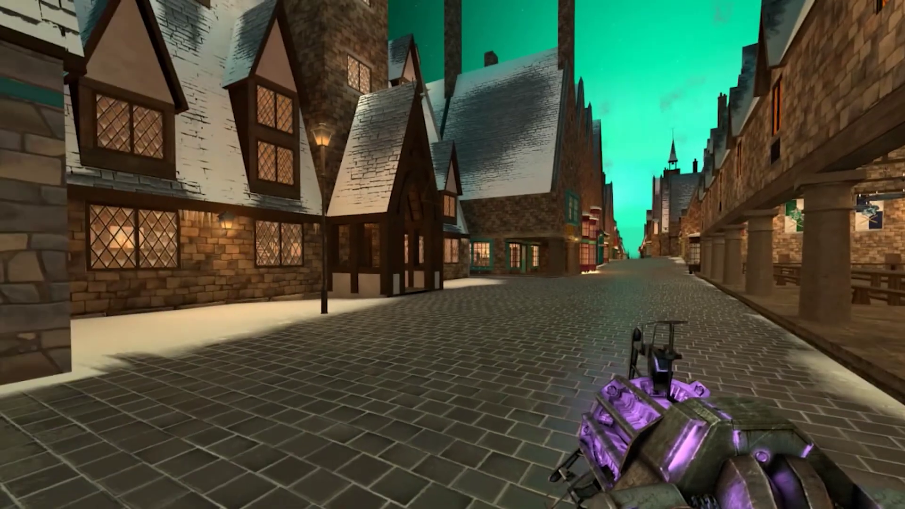
pyautogui.press('w')
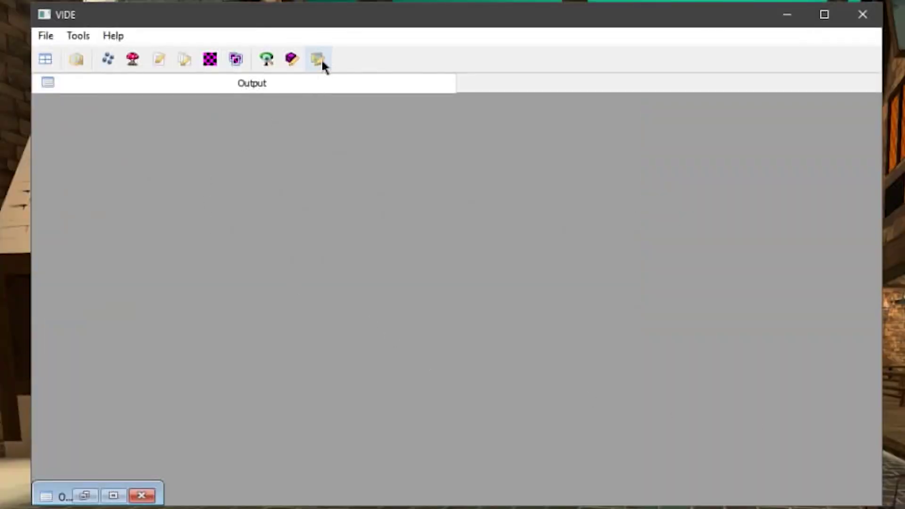
# Step: Load brush_test in the Pakfile Lump Editor and select cubemapdefault.vtf and cubemapdefault.hdr.vtf
pyautogui.click(317, 58)
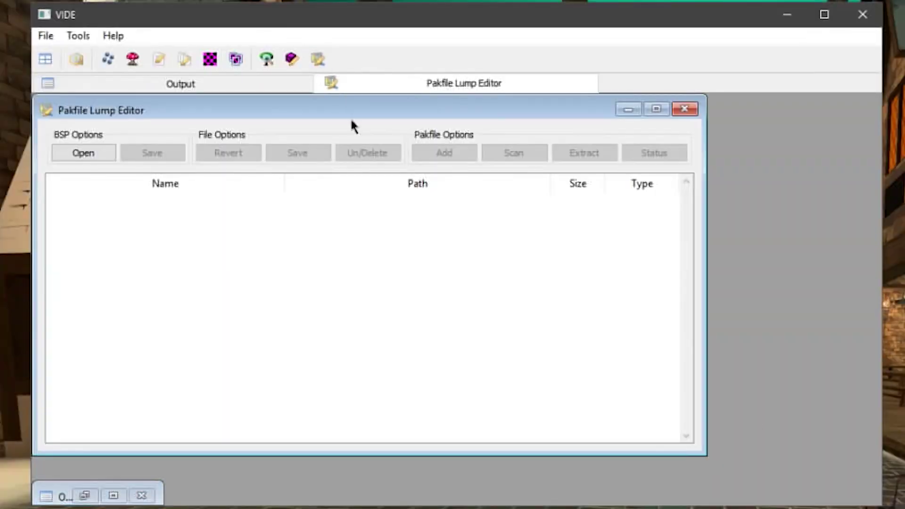
pyautogui.click(83, 153)
pyautogui.click(122, 227)
pyautogui.keyDown('shift'); pyautogui.click(126, 215); pyautogui.keyUp('shift')
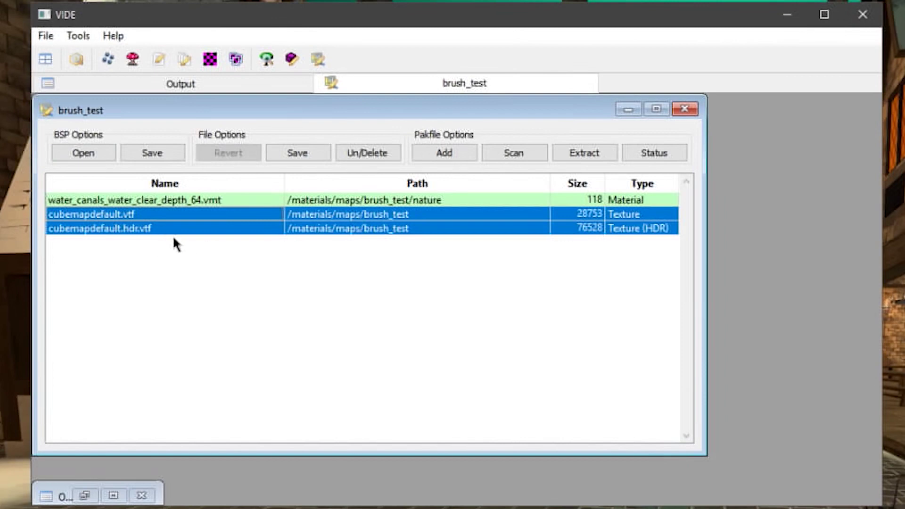
# Step: Clear the cubemap file selection, then close the brush_test file list and VIDE
pyautogui.click(391, 258)
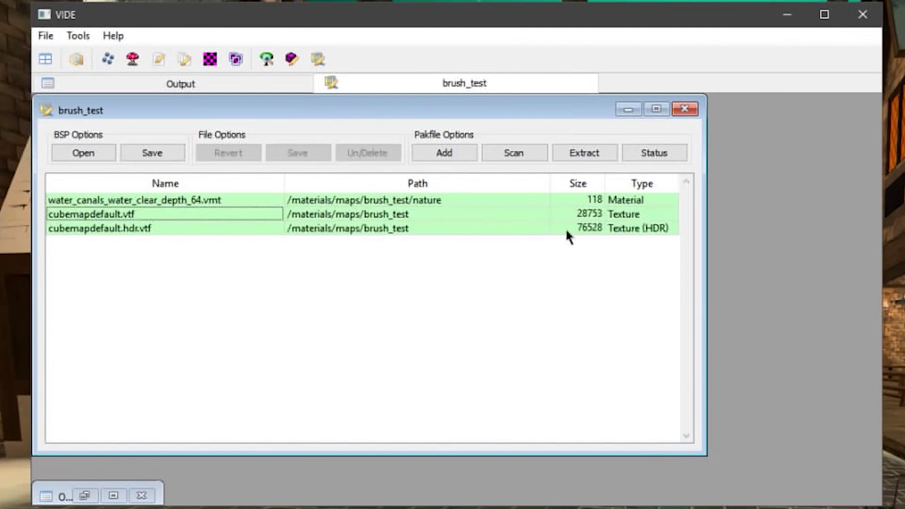
pyautogui.click(569, 227)
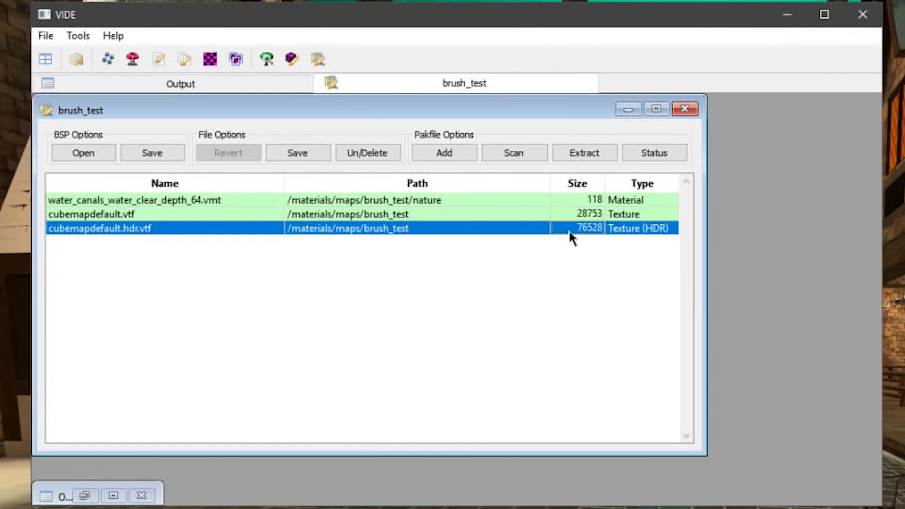
pyautogui.click(197, 268)
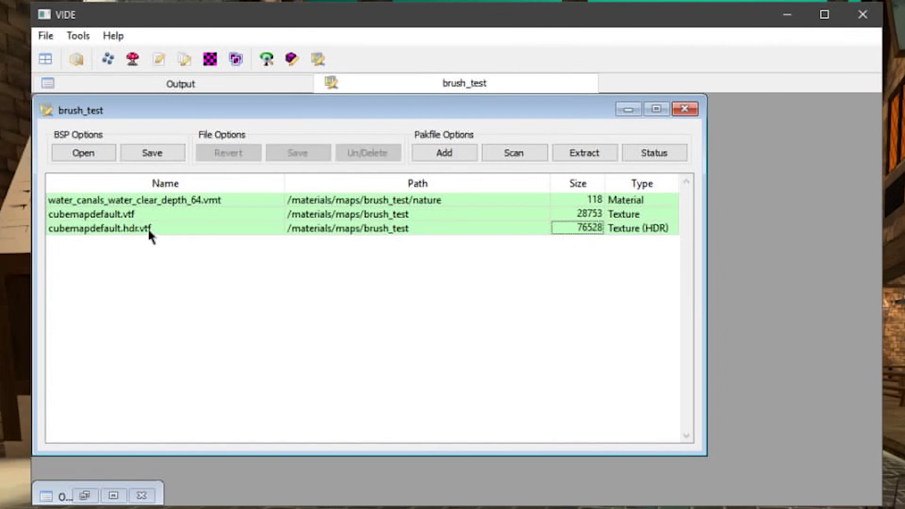
pyautogui.click(684, 108)
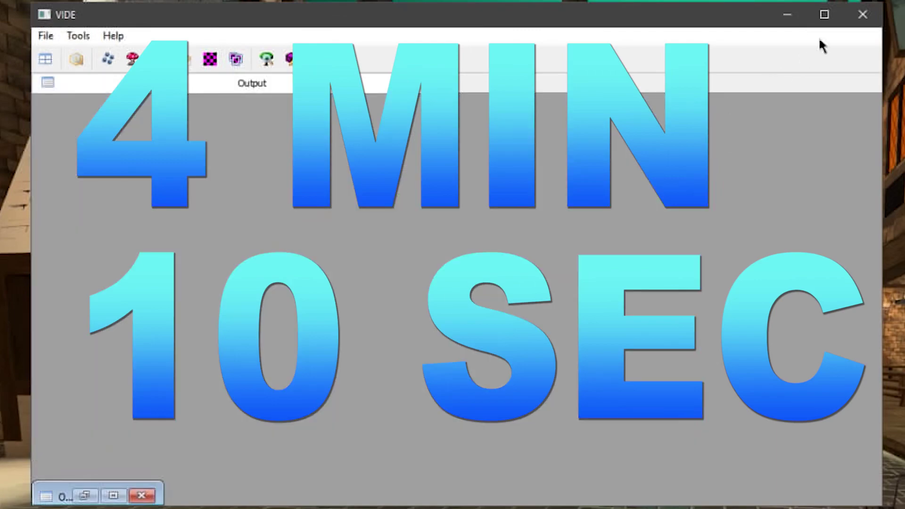
pyautogui.click(862, 17)
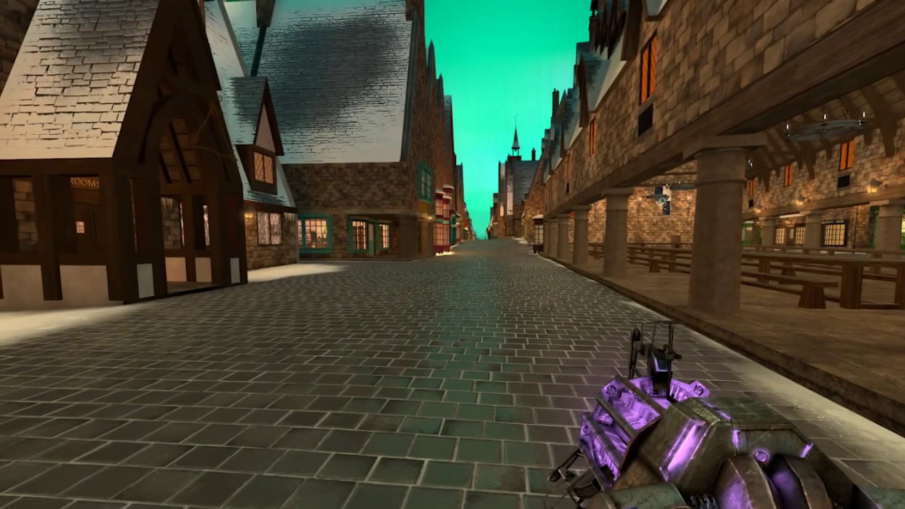
# Step: Move forward with the Cubemap Screenshot tool and review its Workshop page in the Steam overlay
pyautogui.press('w')
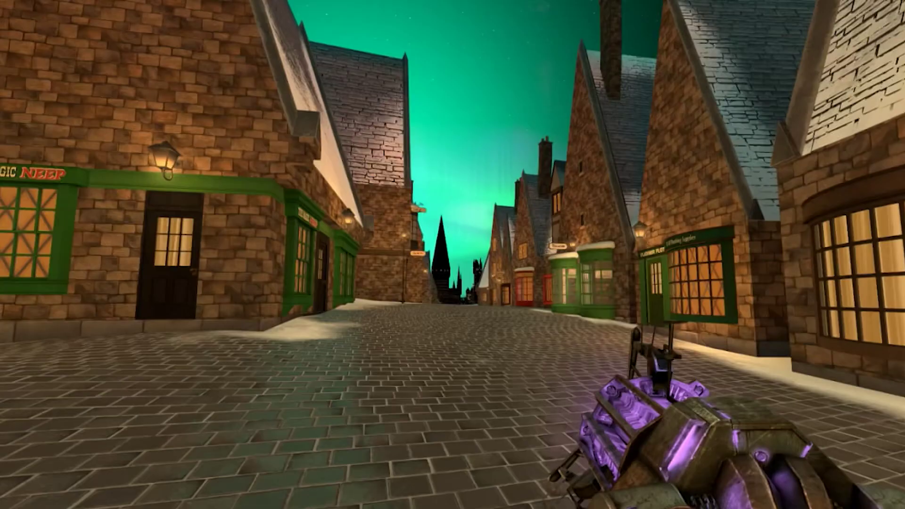
pyautogui.hotkey('shift', 'Tab')
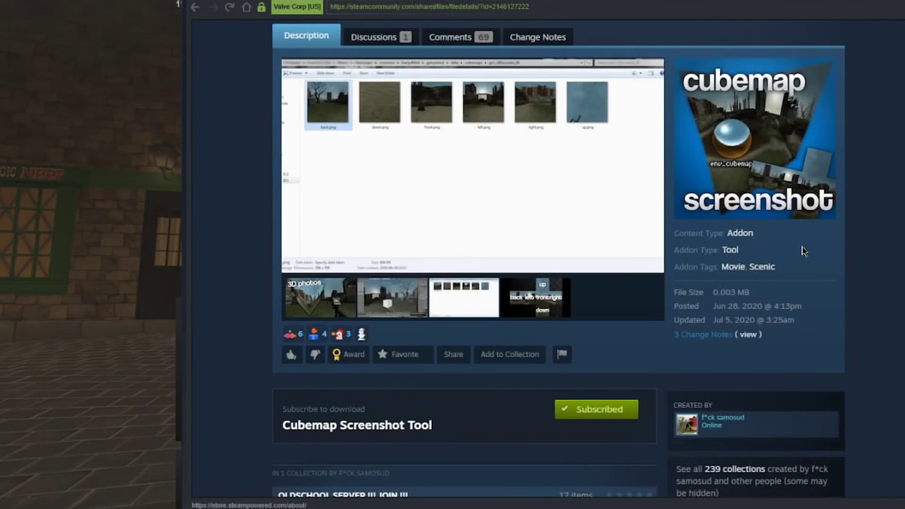
pyautogui.scroll(2, 558, 259)
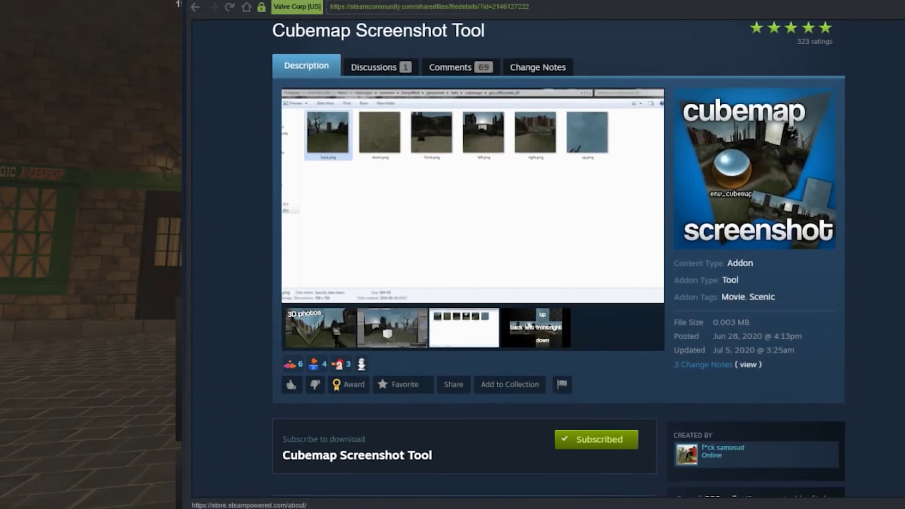
pyautogui.scroll(-4, 559, 259)
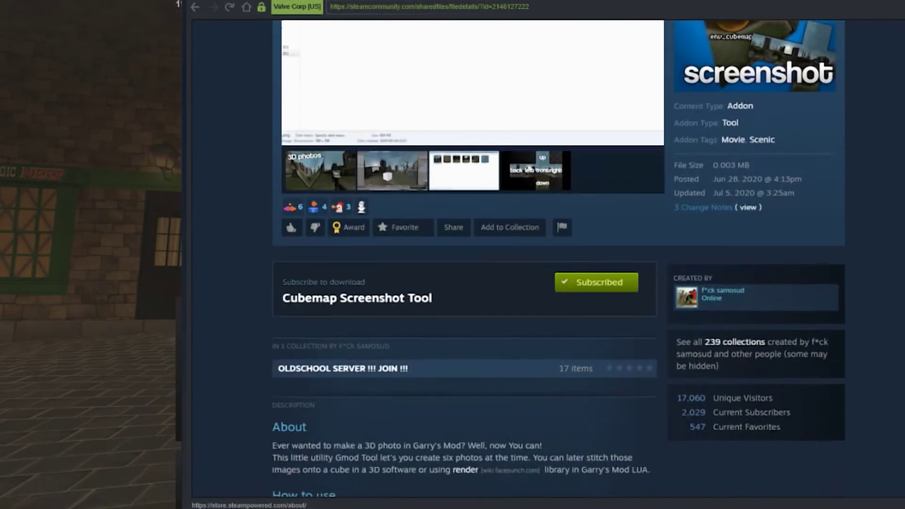
pyautogui.hotkey('shift', 'Tab')
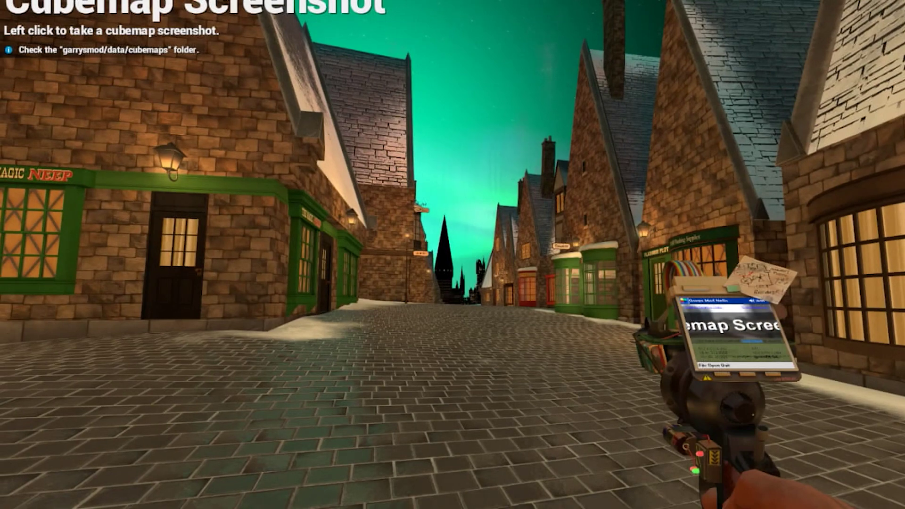
# Step: Enable cl_showpos 1 in the console and take a cubemap screenshot beside the pink shopfronts
pyautogui.press('`')
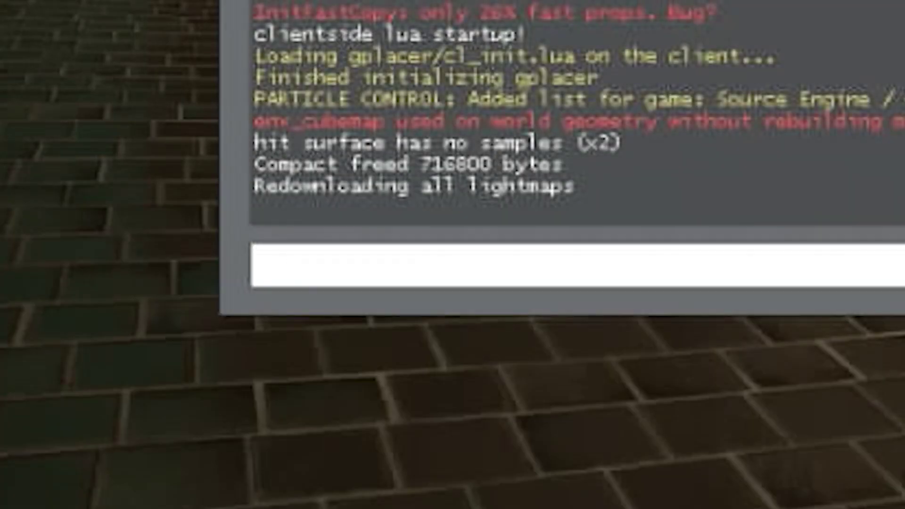
pyautogui.write('cl_showpos')
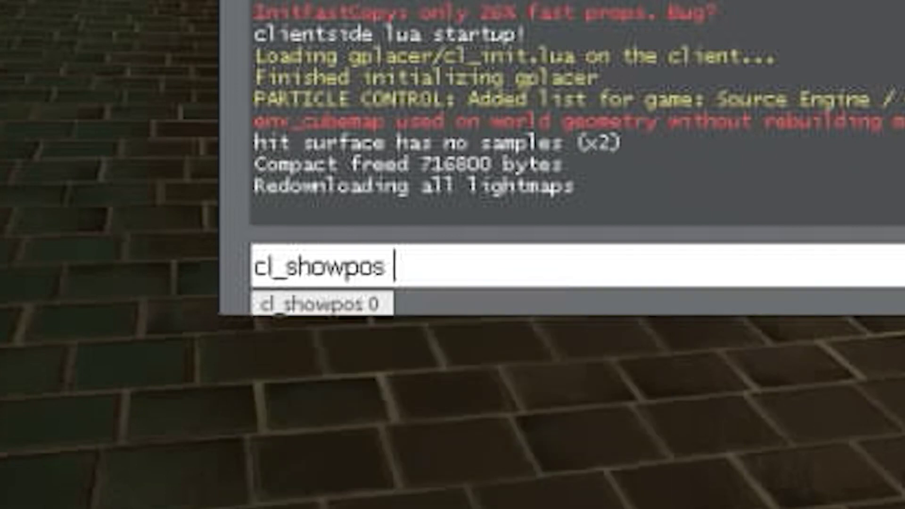
pyautogui.write(' 1')
pyautogui.press('Return')
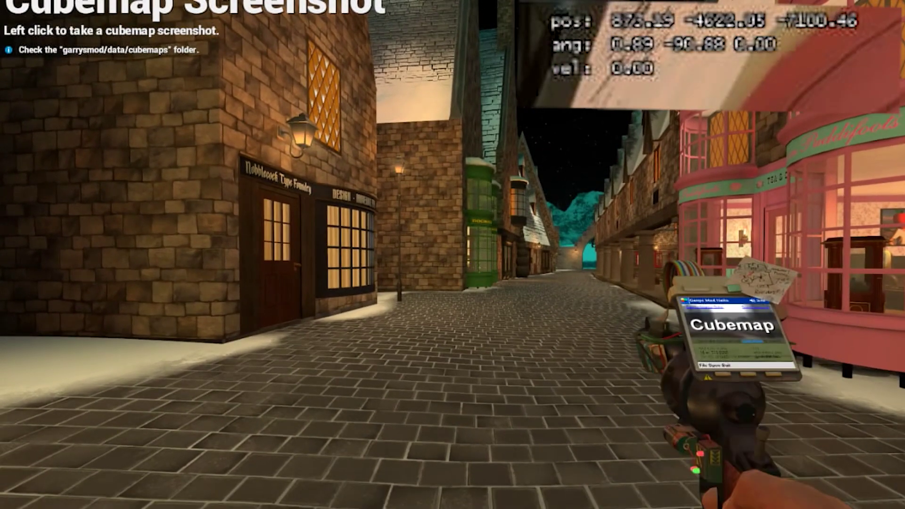
pyautogui.click(452, 254)
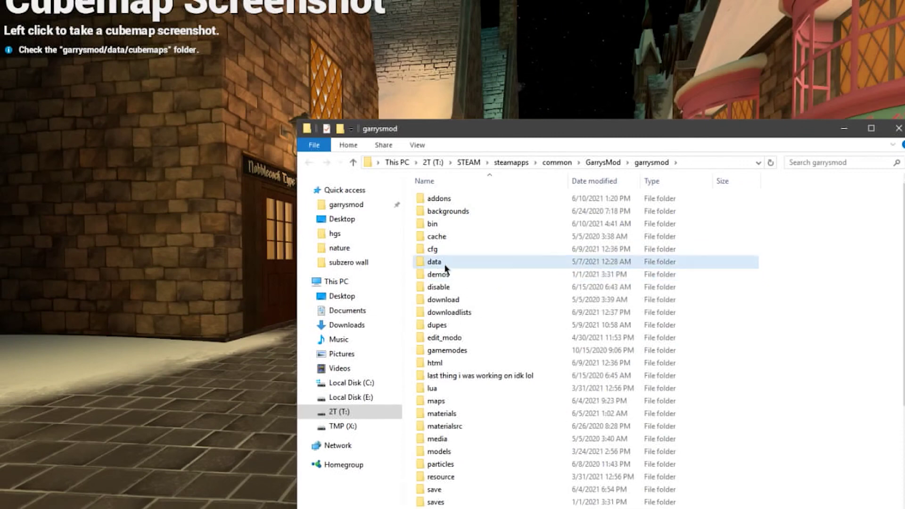
# Step: Browse data > cubemaps > hgs_main14_0 and check the six face PNGs, back through up
pyautogui.doubleClick(438, 262)
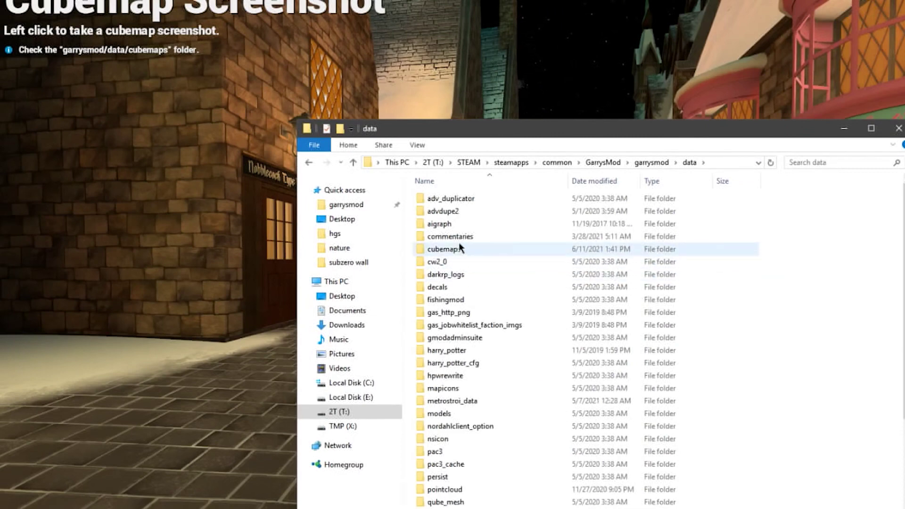
pyautogui.doubleClick(459, 249)
pyautogui.doubleClick(458, 203)
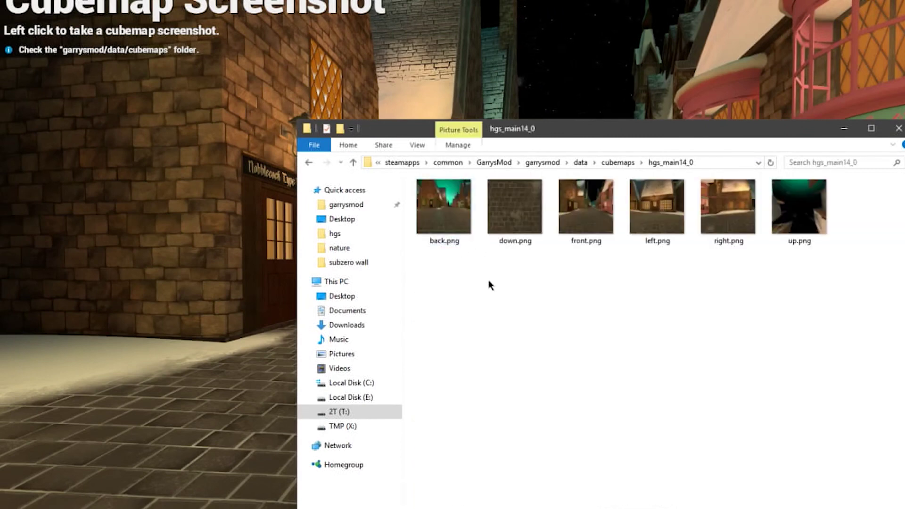
pyautogui.moveTo(415, 259); pyautogui.dragTo(859, 180)
pyautogui.click(805, 309)
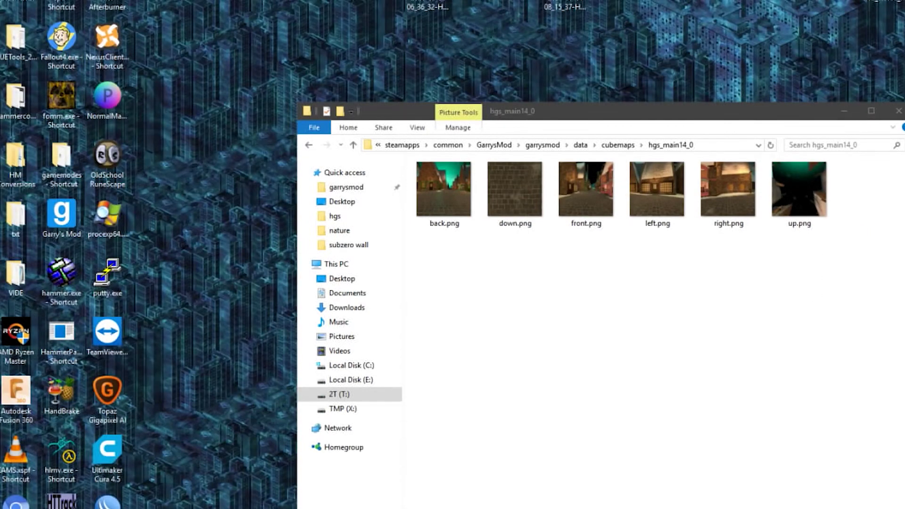
# Step: Open the ep2 game folder from Start and go into materialsrc > test
pyautogui.click(527, 300)
pyautogui.press('super')
pyautogui.click(250, 345)
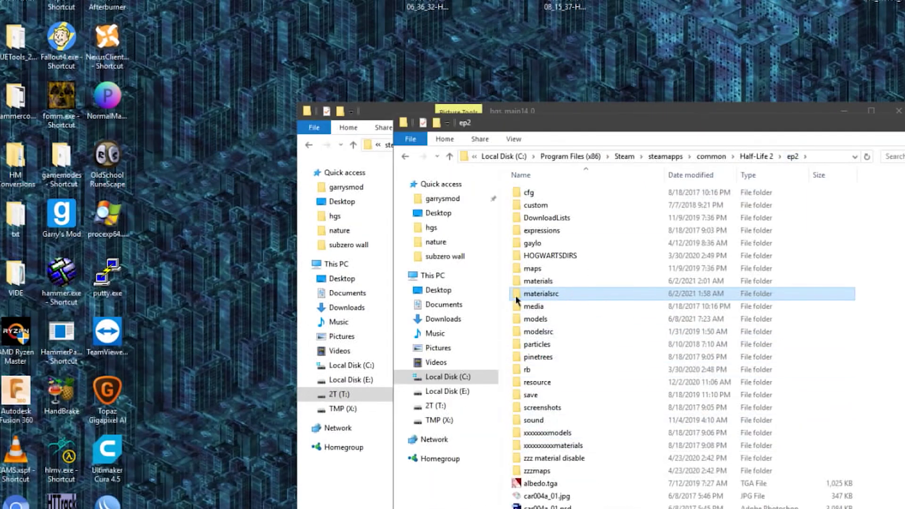
pyautogui.doubleClick(549, 297)
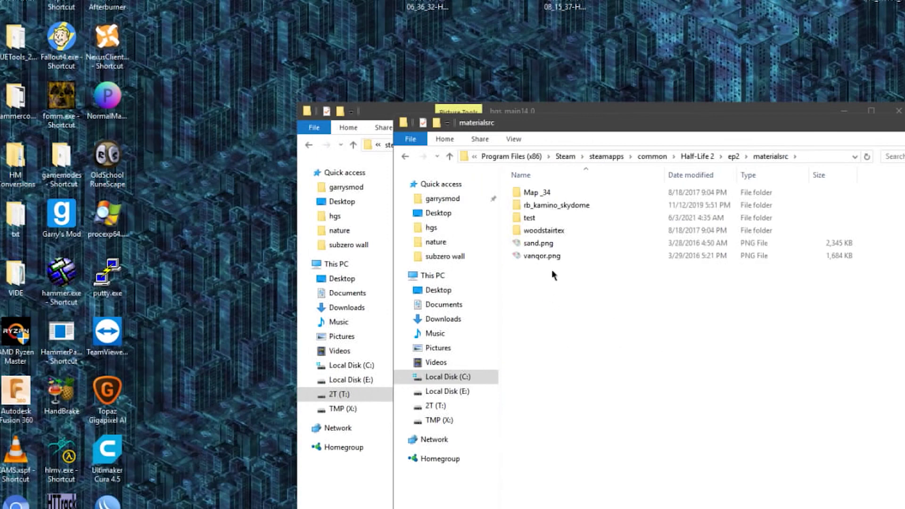
pyautogui.doubleClick(547, 218)
# Step: Arrange the test folder window, holding only tt.txt, beside the cubemap PNGs and start XnConvert
pyautogui.moveTo(586, 137); pyautogui.dragTo(293, 163)
pyautogui.click(248, 224)
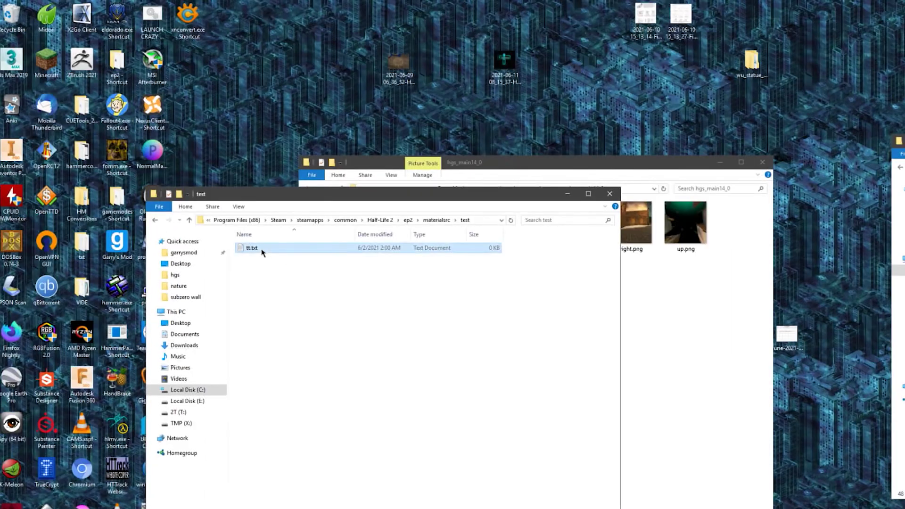
pyautogui.click(247, 260)
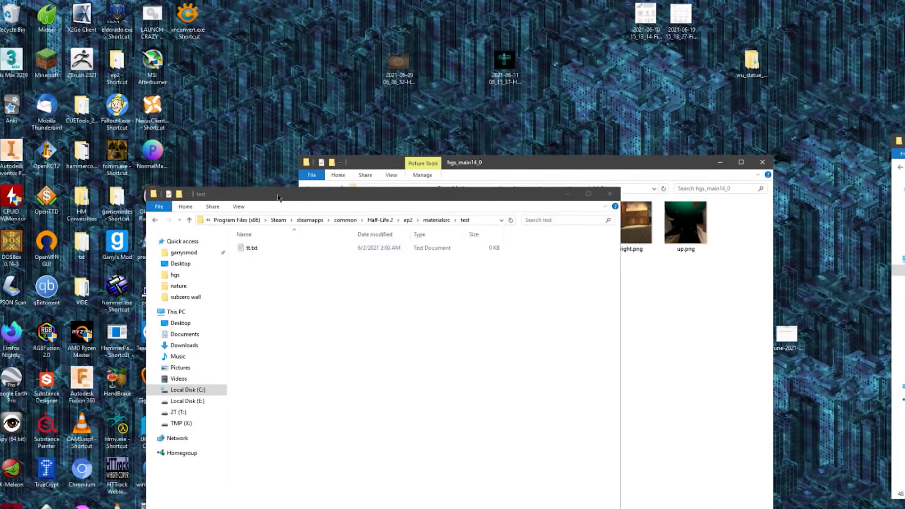
pyautogui.moveTo(324, 188); pyautogui.dragTo(361, 287)
pyautogui.doubleClick(189, 32)
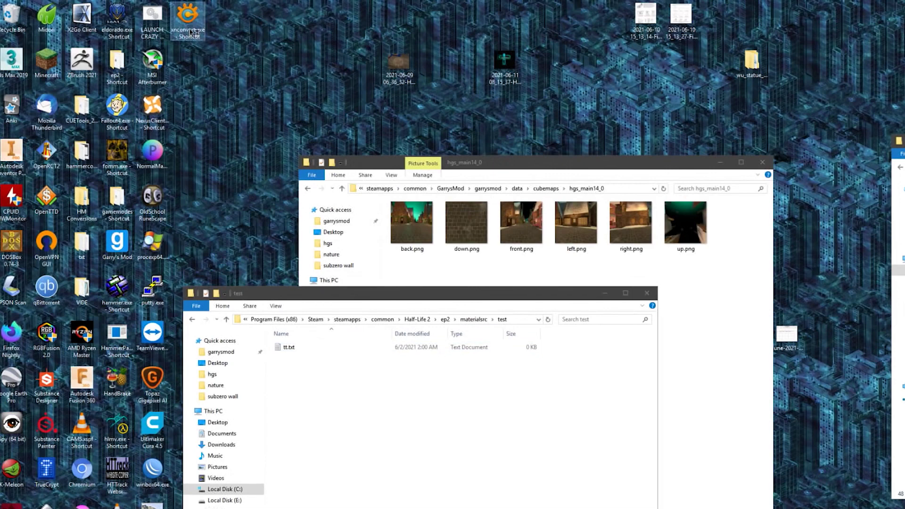
# Step: Load the six cubemap PNGs into XnConvert and convert them to TGA - Truevision Targa
pyautogui.click(618, 260)
pyautogui.moveTo(710, 272); pyautogui.dragTo(208, 325)
pyautogui.click(231, 250)
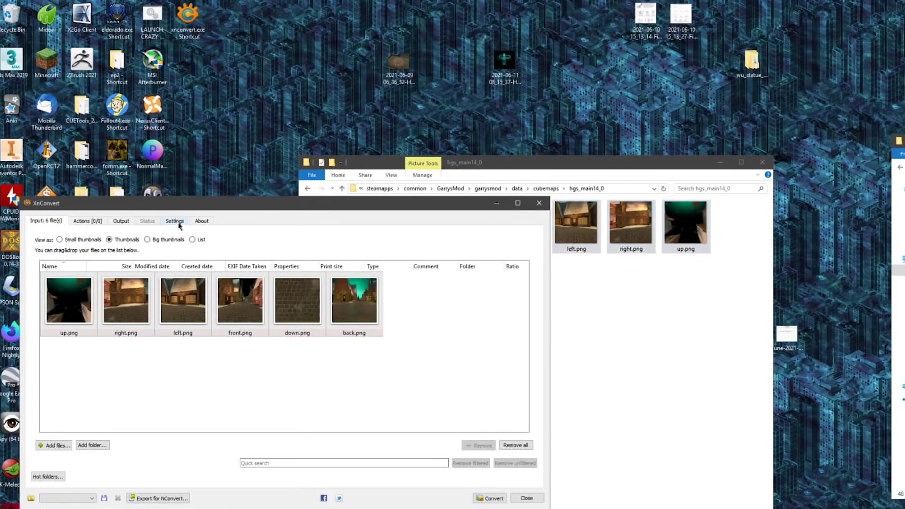
pyautogui.click(175, 220)
pyautogui.click(120, 221)
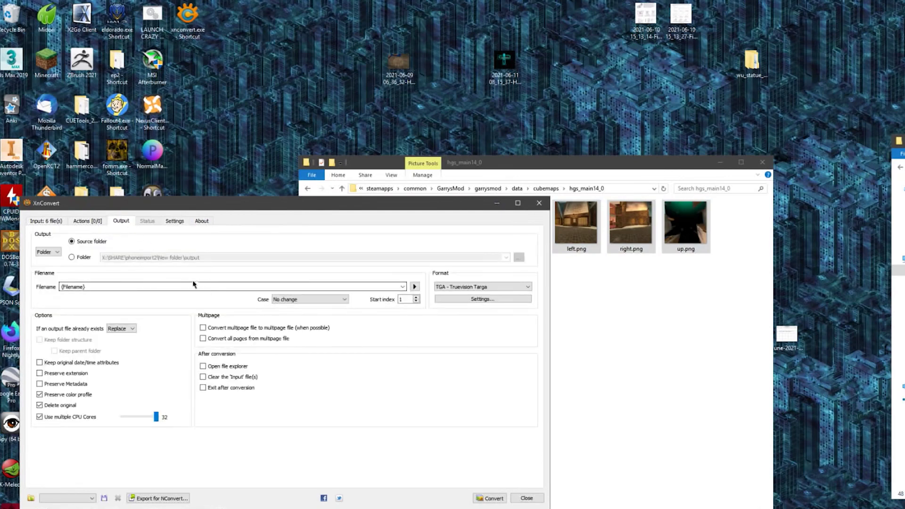
pyautogui.click(475, 287)
pyautogui.click(464, 287)
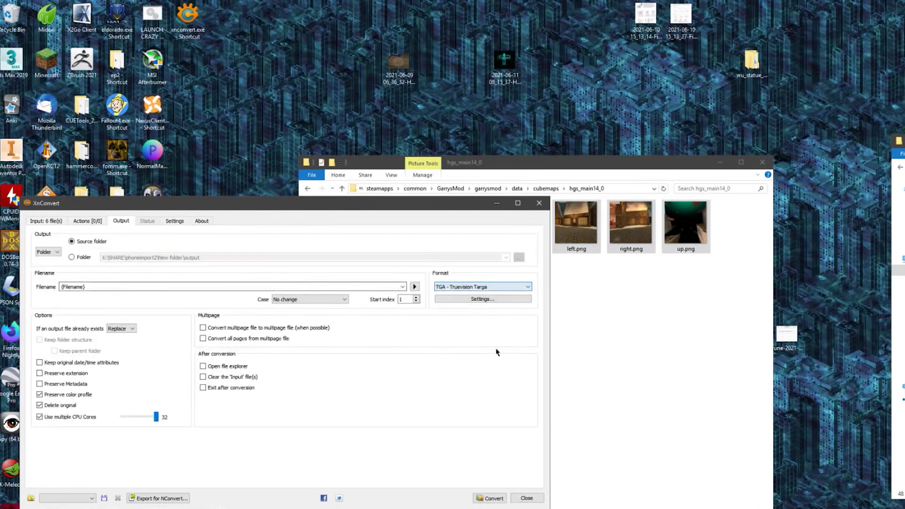
pyautogui.click(490, 498)
pyautogui.click(539, 495)
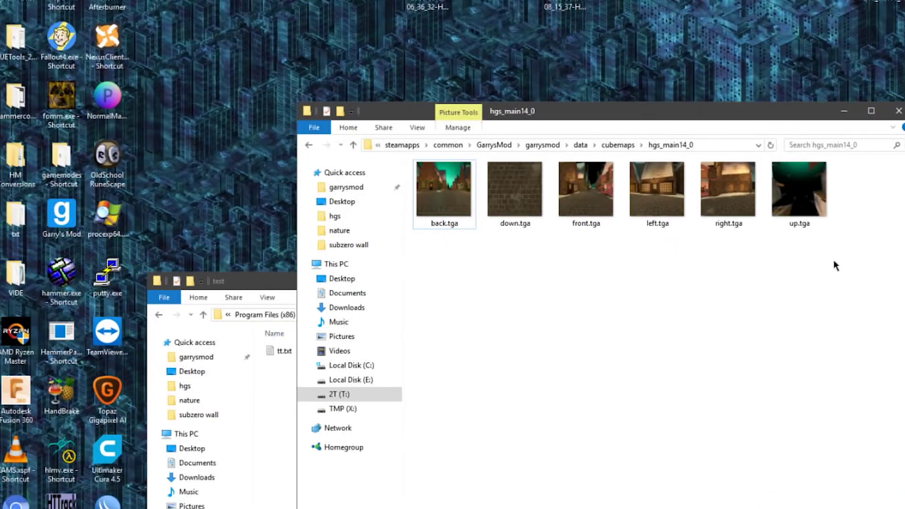
# Step: Move the six TGA faces from hgs_main14_0 into the ep2 materialsrc test folder
pyautogui.moveTo(833, 260); pyautogui.dragTo(457, 194)
pyautogui.moveTo(457, 193); pyautogui.dragTo(283, 435)
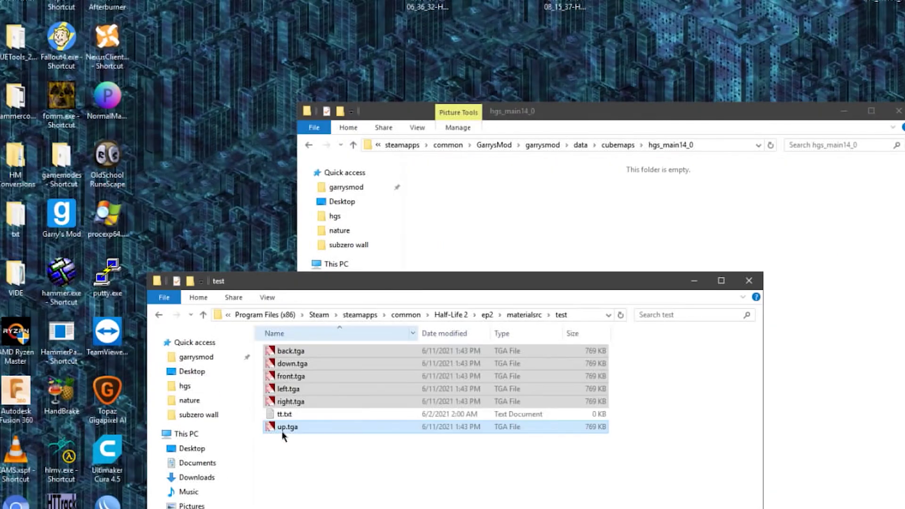
pyautogui.click(426, 474)
pyautogui.moveTo(467, 286); pyautogui.dragTo(498, 203)
pyautogui.keyDown('ctrl'); pyautogui.scroll(5, 473, 435); pyautogui.keyUp('ctrl')
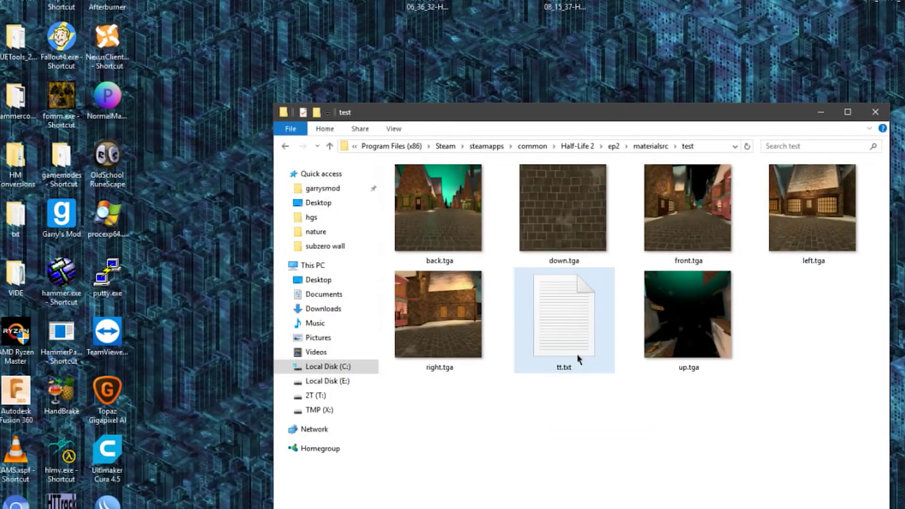
# Step: Rename tt.txt to tempname.txt and back.tga to tempnameBK
pyautogui.click(561, 370)
pyautogui.click(563, 367)
pyautogui.write('tempname')
pyautogui.press('Return')
pyautogui.click(439, 260)
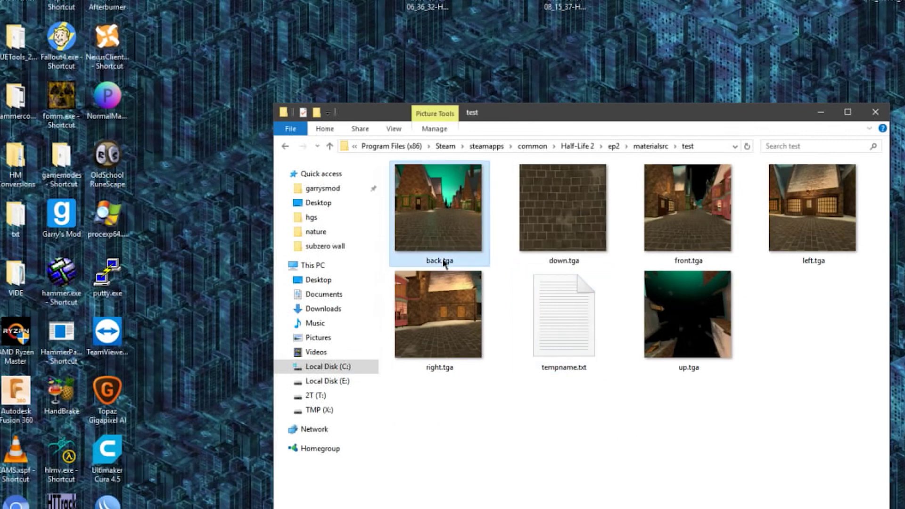
pyautogui.click(439, 260)
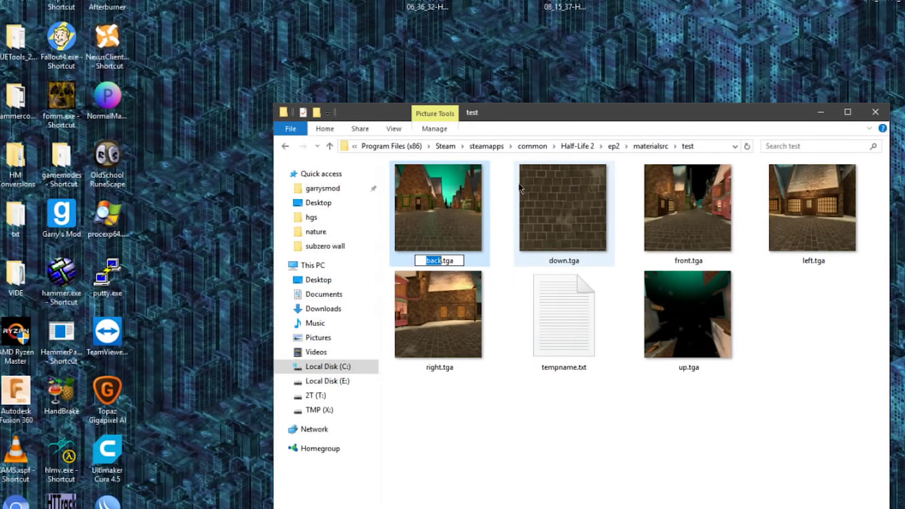
pyautogui.write('tempname')
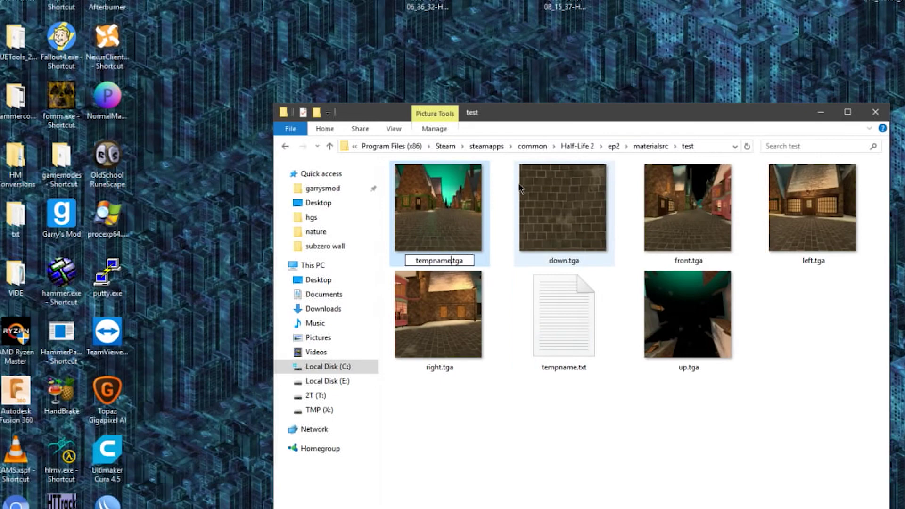
pyautogui.write('BK')
# Step: Rename down.tga to tempnameDN and front.tga to tempnameFT
pyautogui.click(520, 188)
pyautogui.click(430, 259)
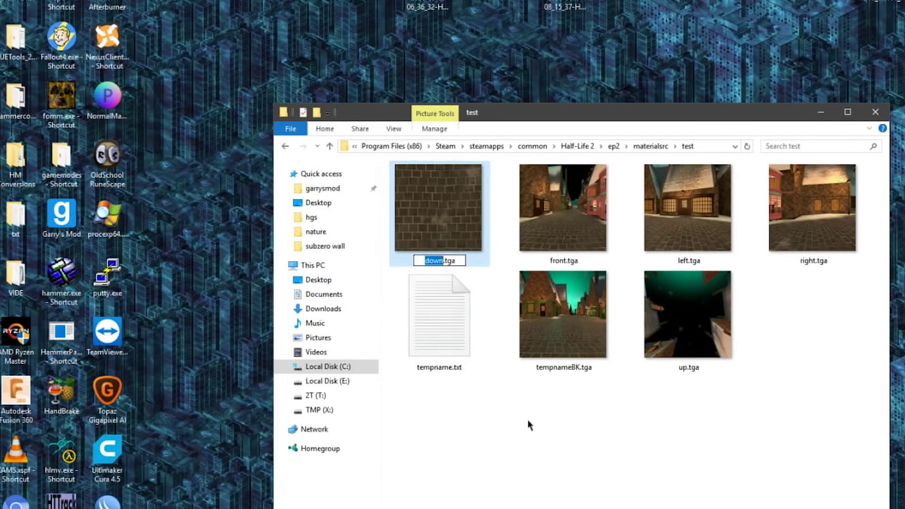
pyautogui.write('tempnameDN')
pyautogui.press('Tab')
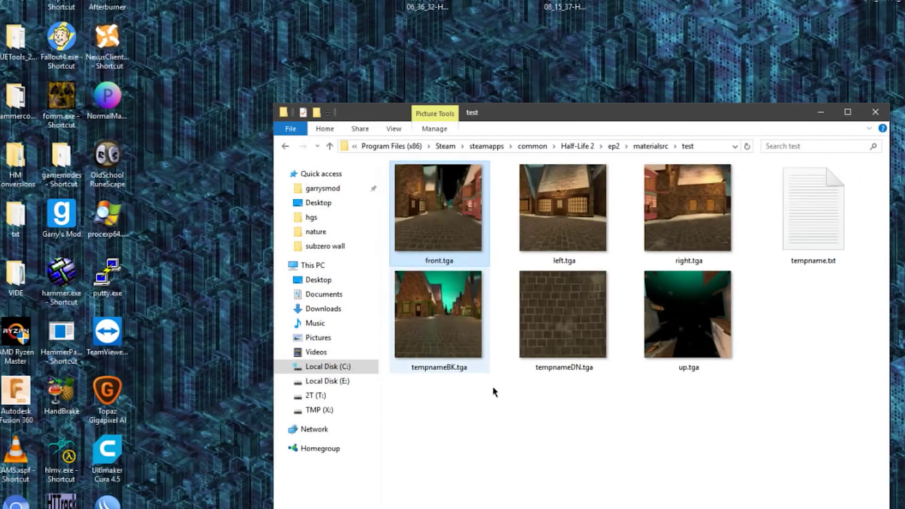
pyautogui.write('tempnameFT.tga')
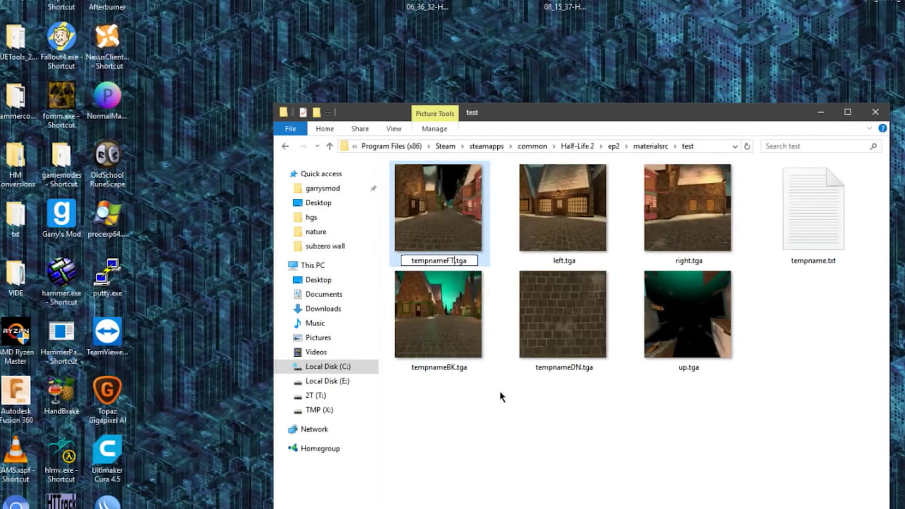
pyautogui.press('Tab')
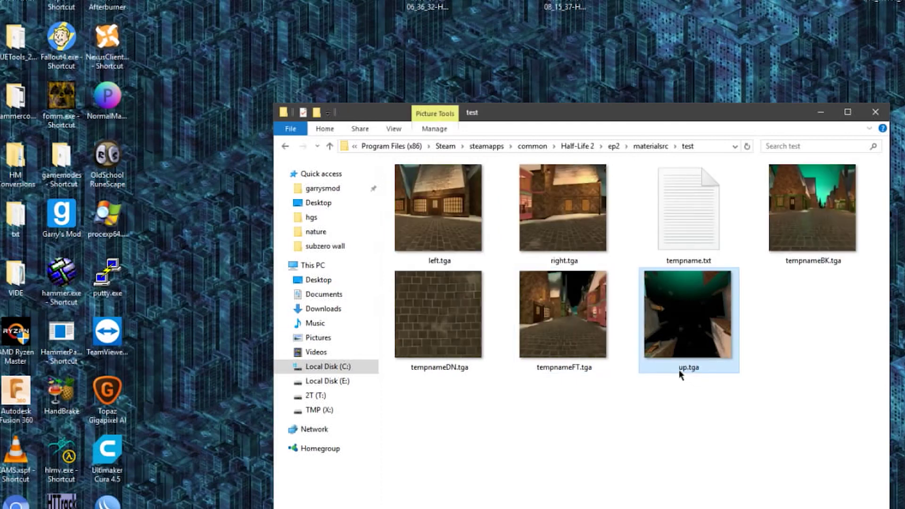
# Step: Rename up.tga to tempnameUP, left.tga to tempnameRT and right.tga to tempnameLF
pyautogui.press('Escape')
pyautogui.press('F2')
pyautogui.write('tempnameU')
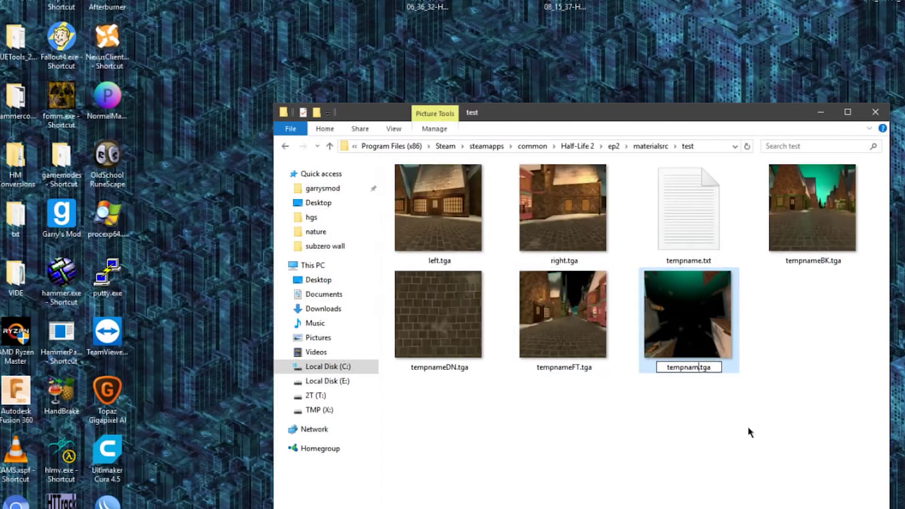
pyautogui.write('P')
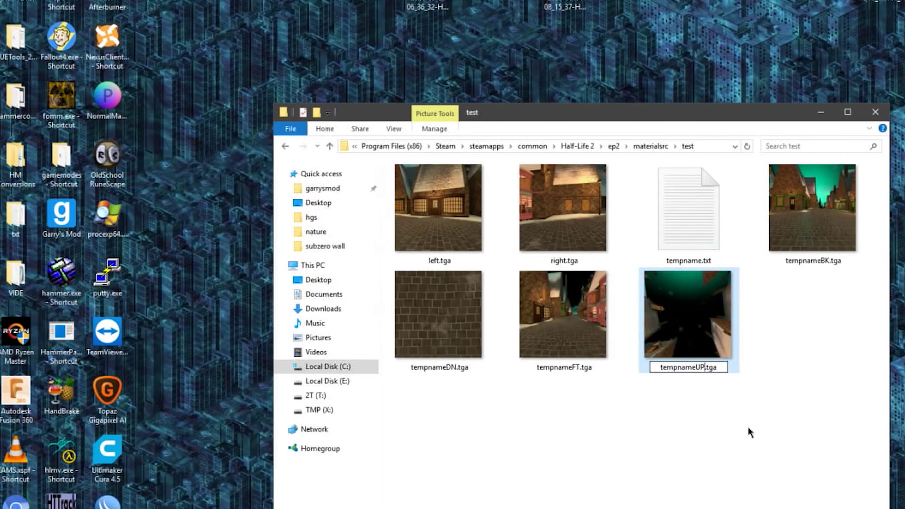
pyautogui.press('Tab')
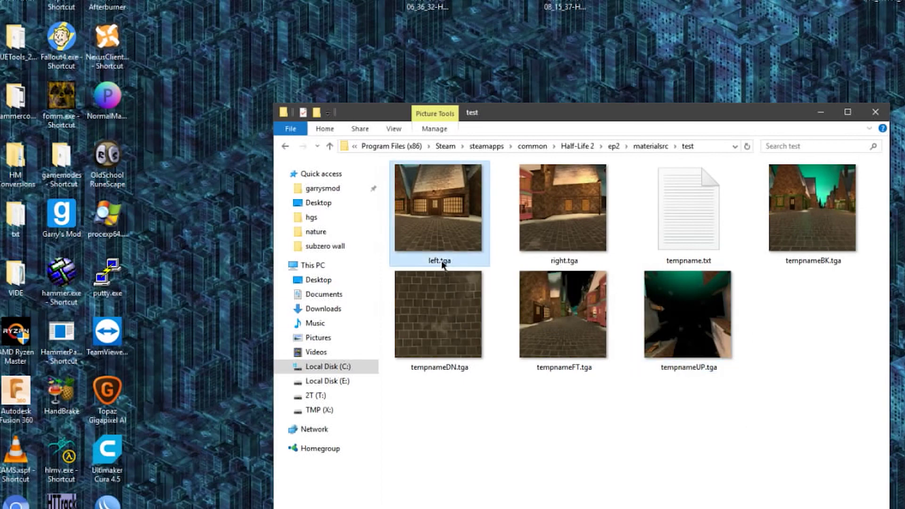
pyautogui.write('tempnameRT')
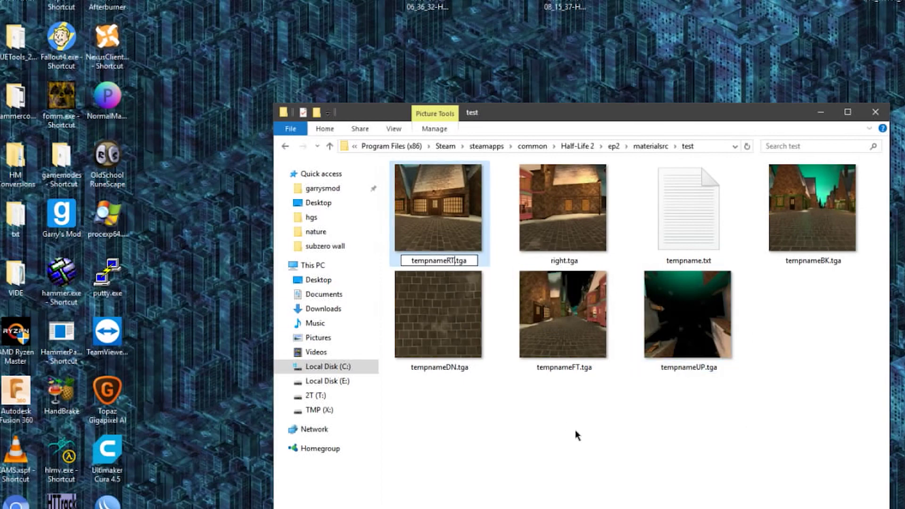
pyautogui.press('Tab')
pyautogui.write('ten')
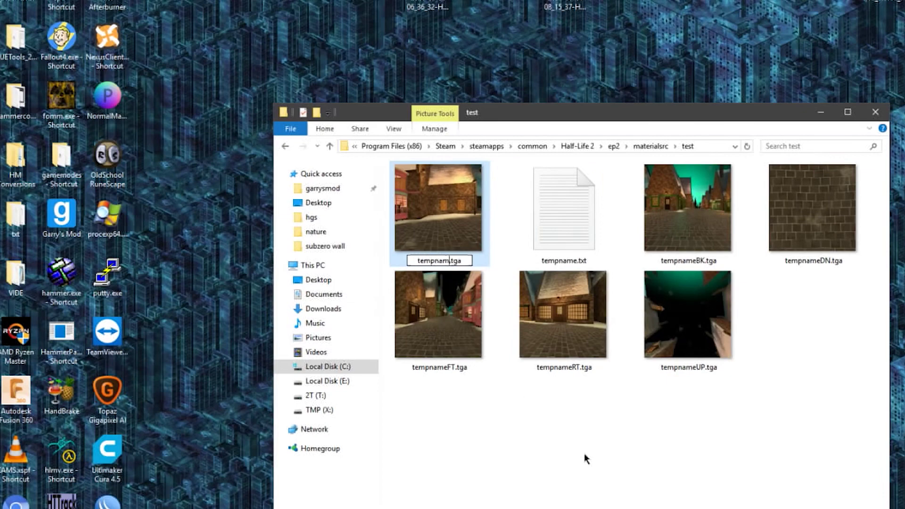
pyautogui.write('pnameLF')
pyautogui.press('Return')
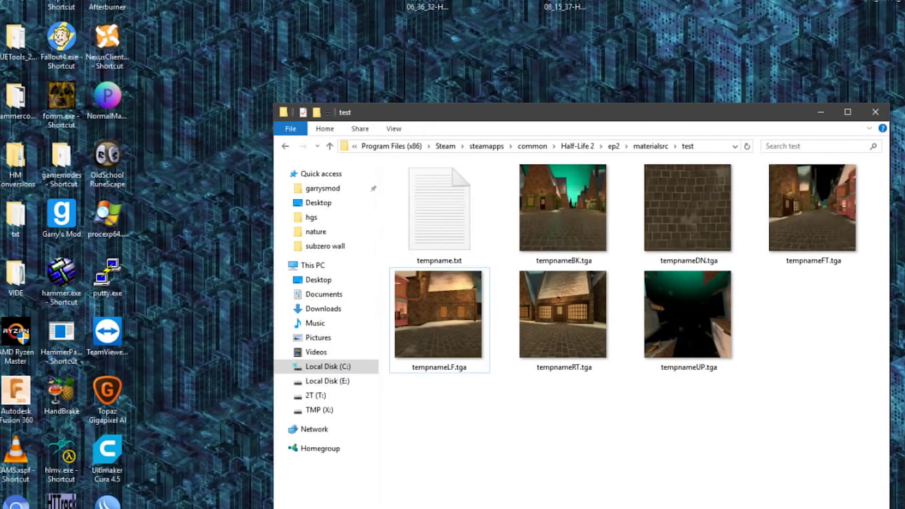
# Step: Launch Photoshop CS6, rotate tempnameUP.tga 90° CCW, then save and close it
pyautogui.press('super')
pyautogui.click(251, 288)
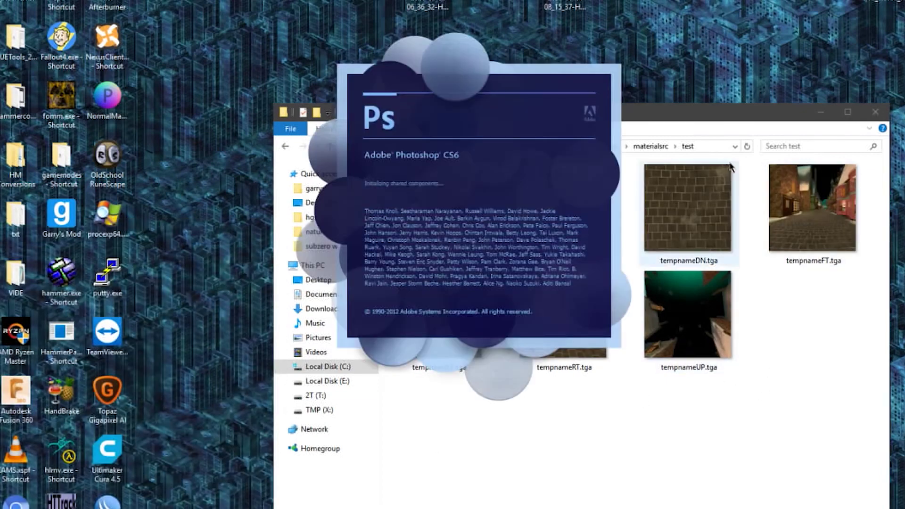
pyautogui.moveTo(890, 353); pyautogui.dragTo(438, 344)
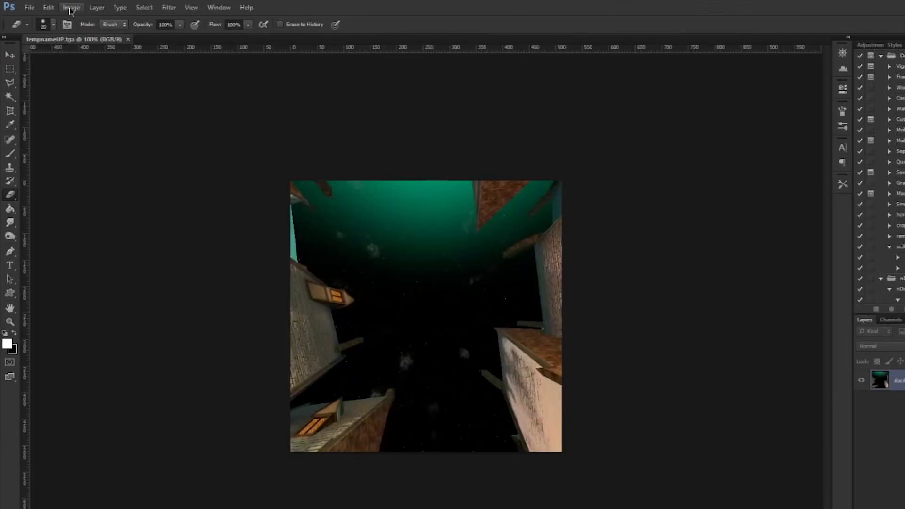
pyautogui.click(71, 8)
pyautogui.moveTo(115, 105)
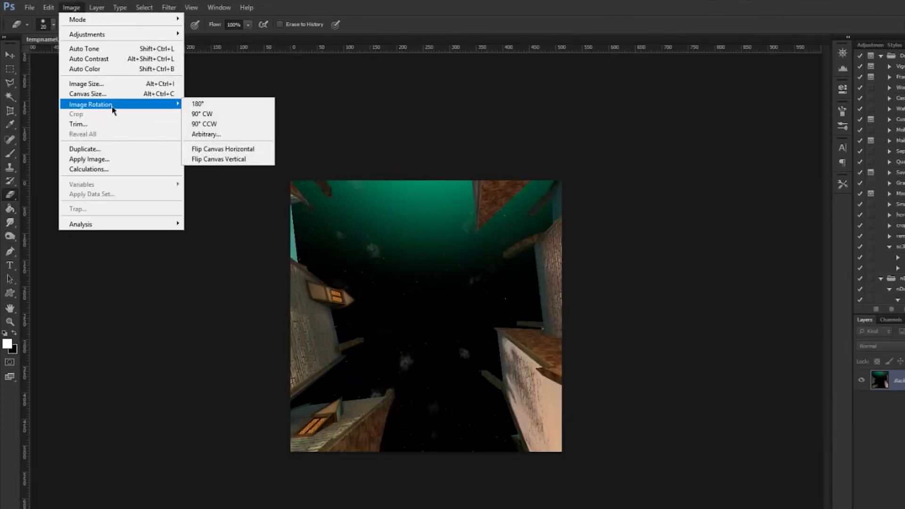
pyautogui.click(233, 126)
pyautogui.hotkey('ctrl', 's')
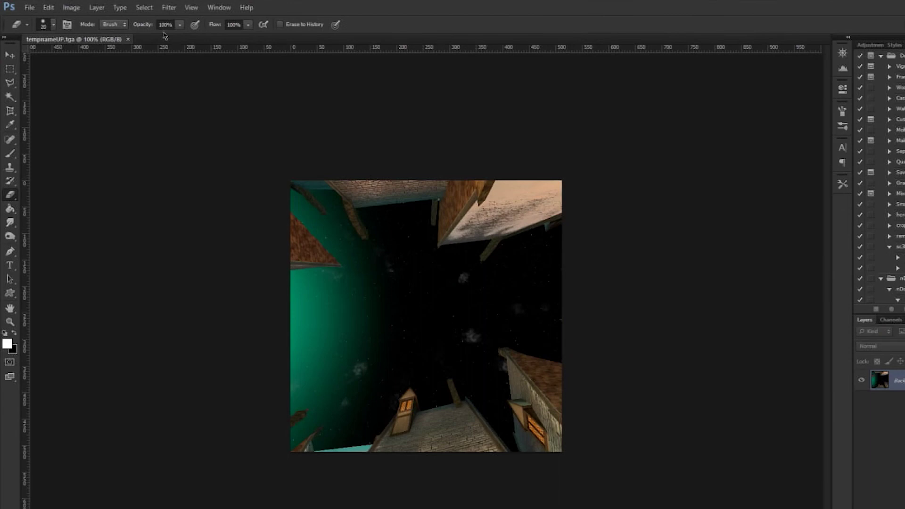
pyautogui.click(132, 41)
# Step: Open tempnameDN.tga and rotate it 90° CCW so the bricks run vertically
pyautogui.hotkey('alt', 'Tab')
pyautogui.moveTo(883, 255); pyautogui.dragTo(375, 309)
pyautogui.click(71, 7)
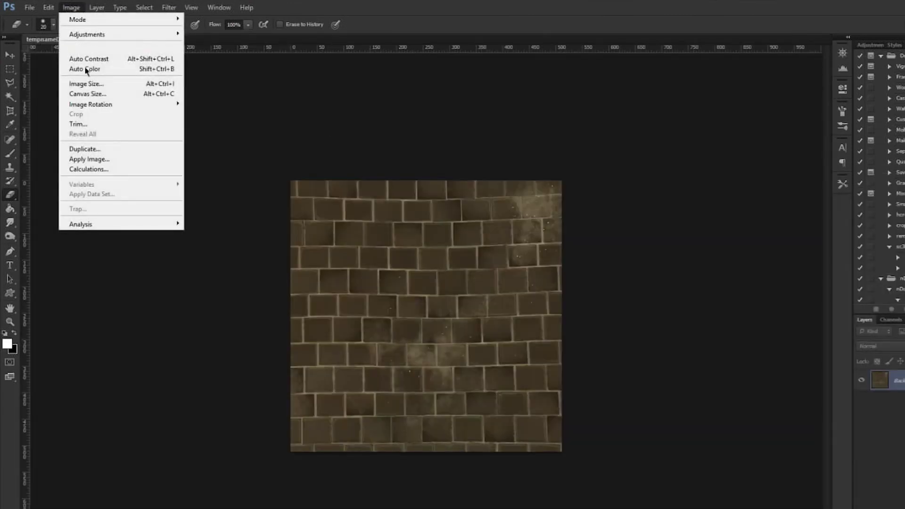
pyautogui.moveTo(100, 105)
pyautogui.click(205, 124)
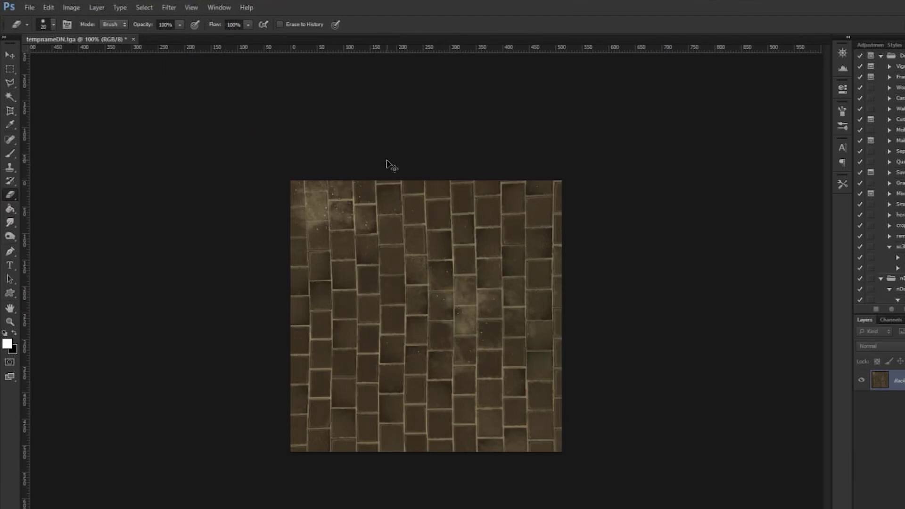
# Step: Close the rotated down texture, open tempnameBK.tga and zoom into its sky area
pyautogui.click(129, 40)
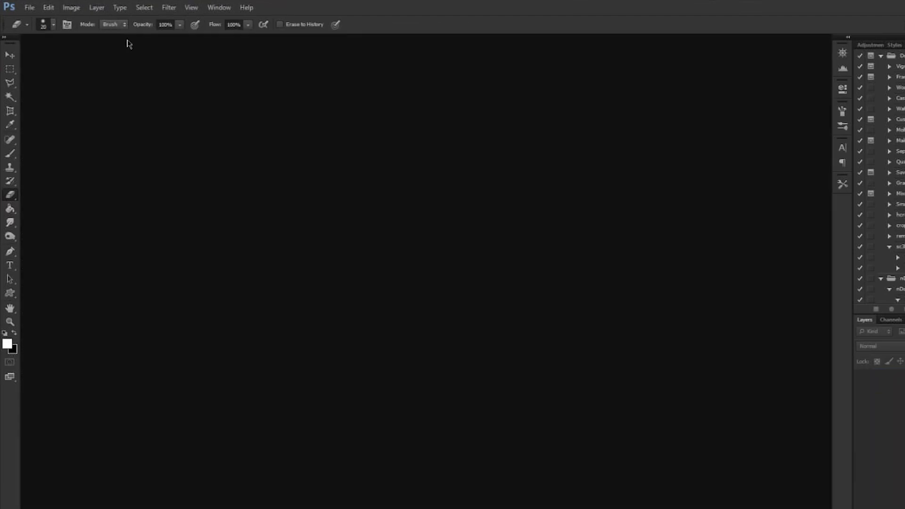
pyautogui.hotkey('alt', 'Tab')
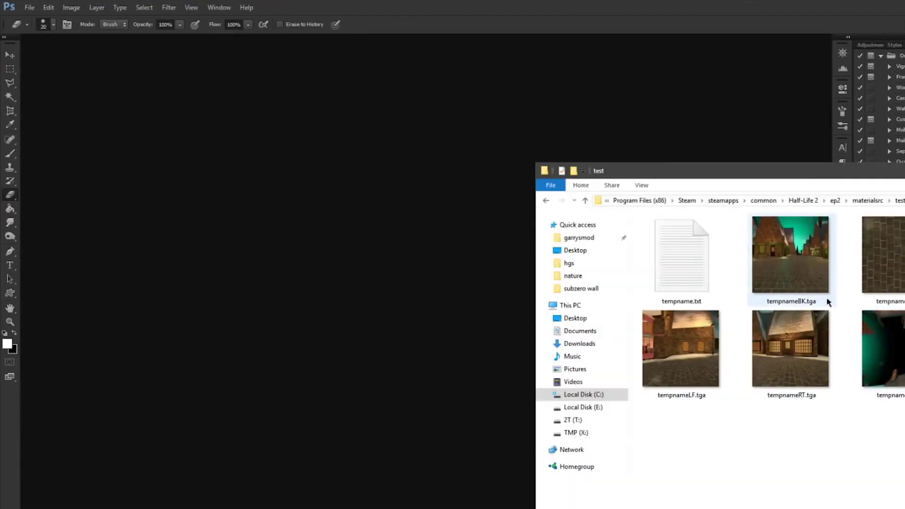
pyautogui.moveTo(801, 259); pyautogui.dragTo(349, 319)
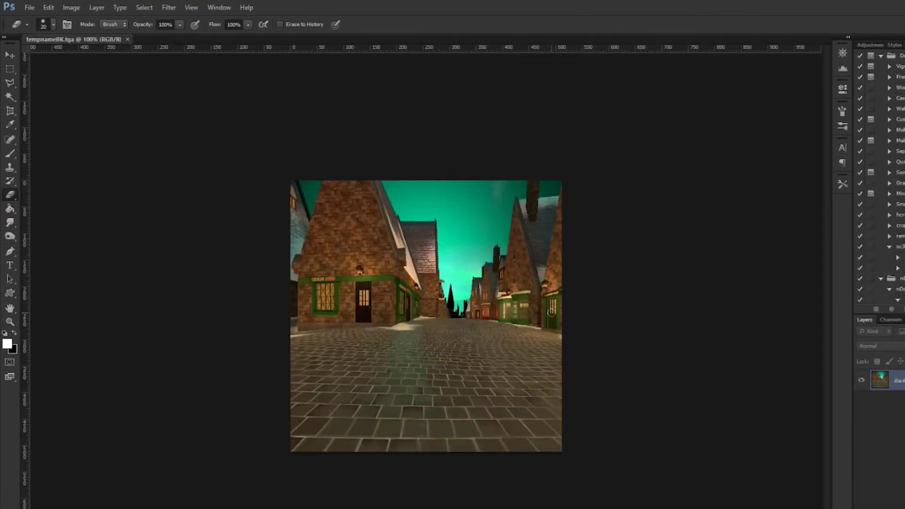
pyautogui.hotkey('ctrl', '+')
pyautogui.hotkey('ctrl', '+')
pyautogui.hotkey('ctrl', '+')
pyautogui.hotkey('ctrl', '+')
pyautogui.hotkey('ctrl', '+')
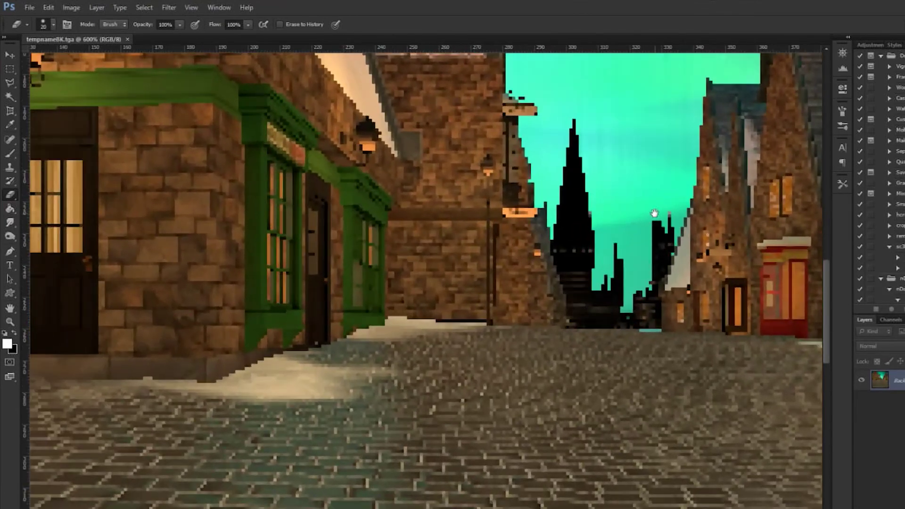
pyautogui.moveTo(655, 214); pyautogui.dragTo(480, 364)
pyautogui.hotkey('ctrl', '+')
pyautogui.hotkey('ctrl', '+')
pyautogui.moveTo(522, 419); pyautogui.dragTo(498, 295)
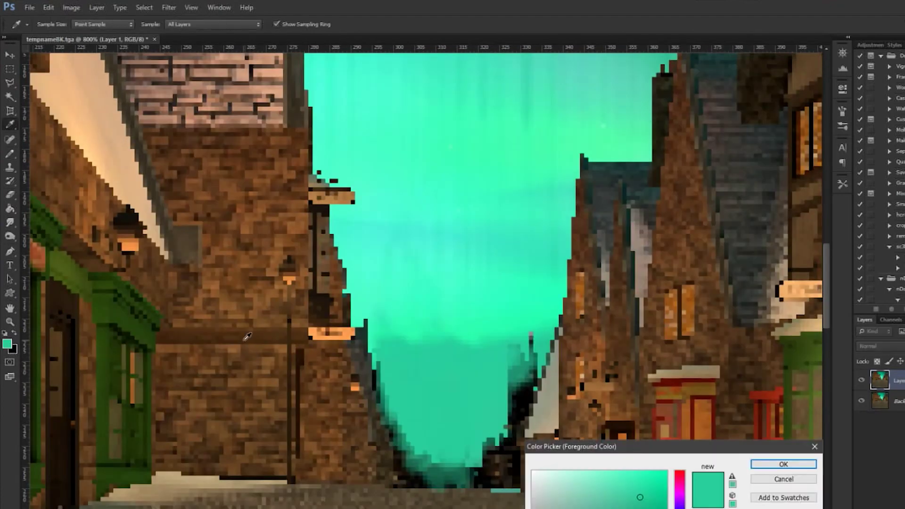
# Step: Sample a colour, paint over the dark spire with the Pencil, and save as 24-bit TGA
pyautogui.click(247, 336)
pyautogui.press('Return')
pyautogui.press('b')
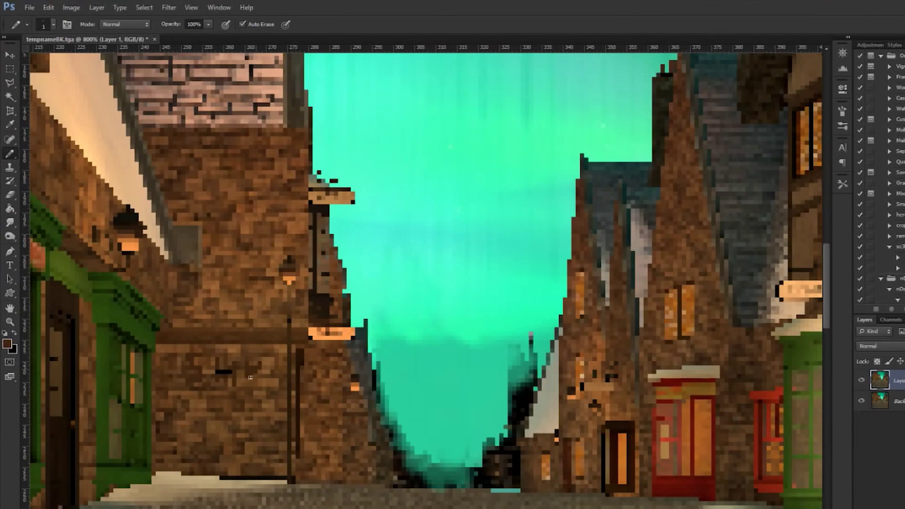
pyautogui.scroll(-6, 400, 333)
pyautogui.hotkey('ctrl', 's')
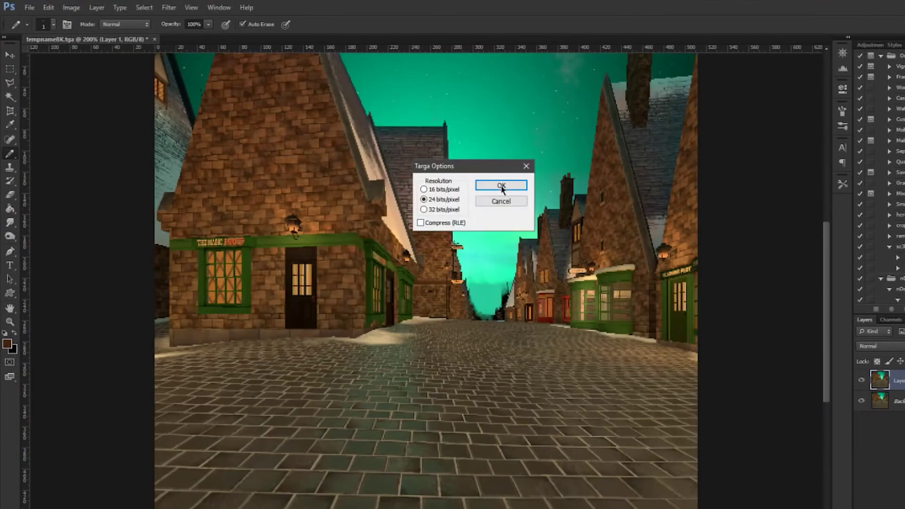
pyautogui.click(488, 188)
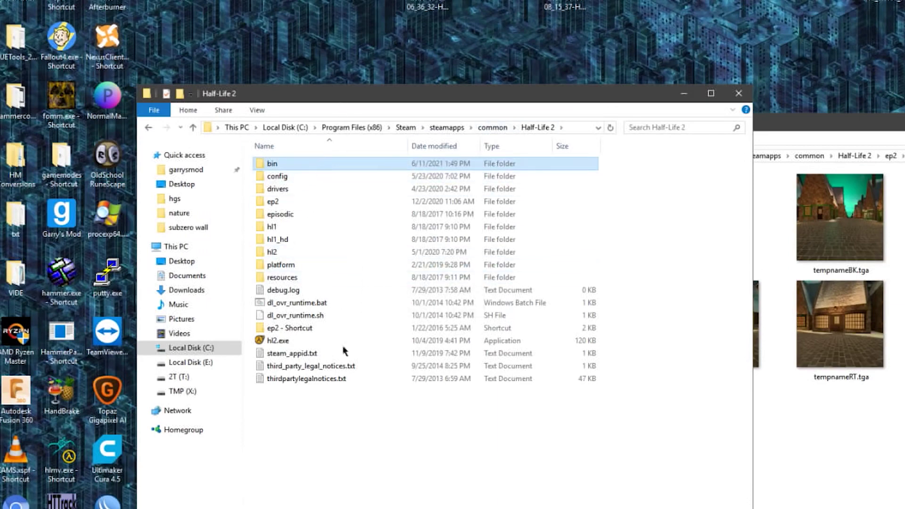
# Step: Drop tempname.txt onto vtex.exe in Half-Life 2\bin to compile tempname.vtf into materials/test
pyautogui.doubleClick(278, 164)
pyautogui.scroll(-15, 709, 272)
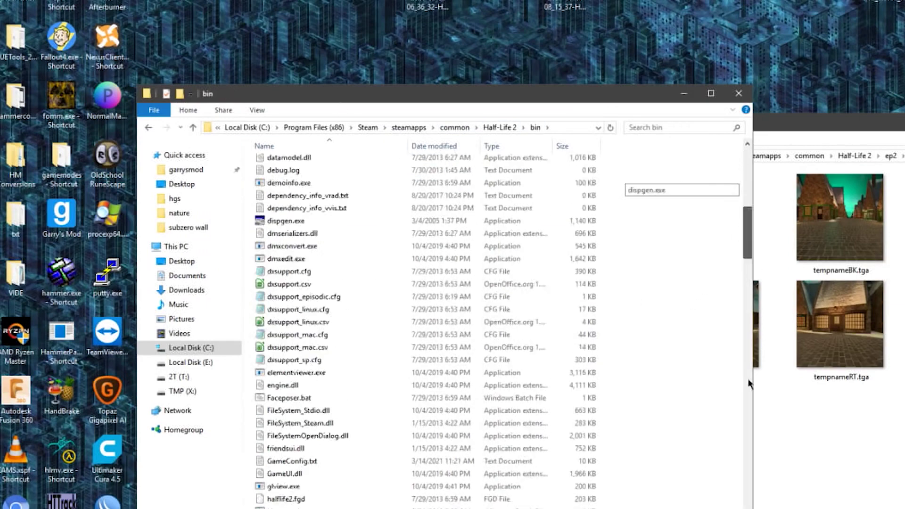
pyautogui.moveTo(471, 96); pyautogui.dragTo(414, 105)
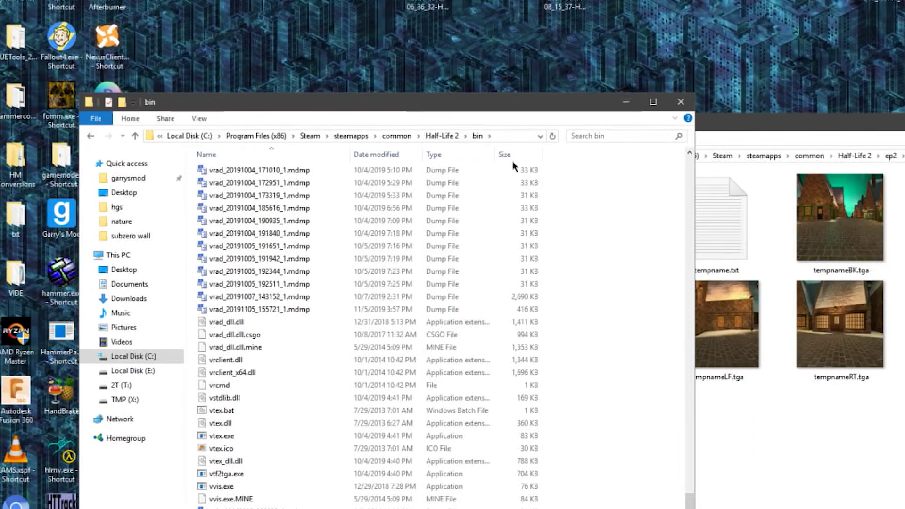
pyautogui.click(786, 320)
pyautogui.moveTo(726, 247); pyautogui.dragTo(222, 438)
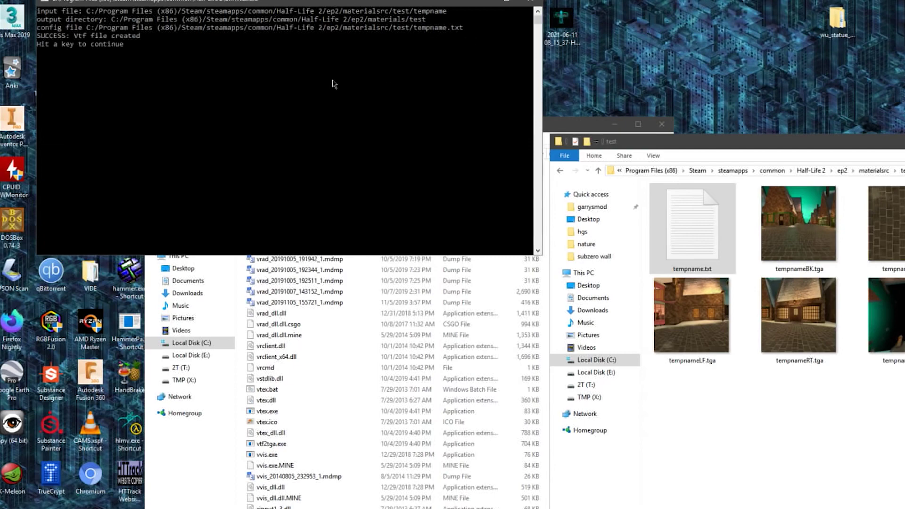
# Step: Open tempname.vtf in VTFEdit and step through its cube faces to the spherical map
pyautogui.press('Return')
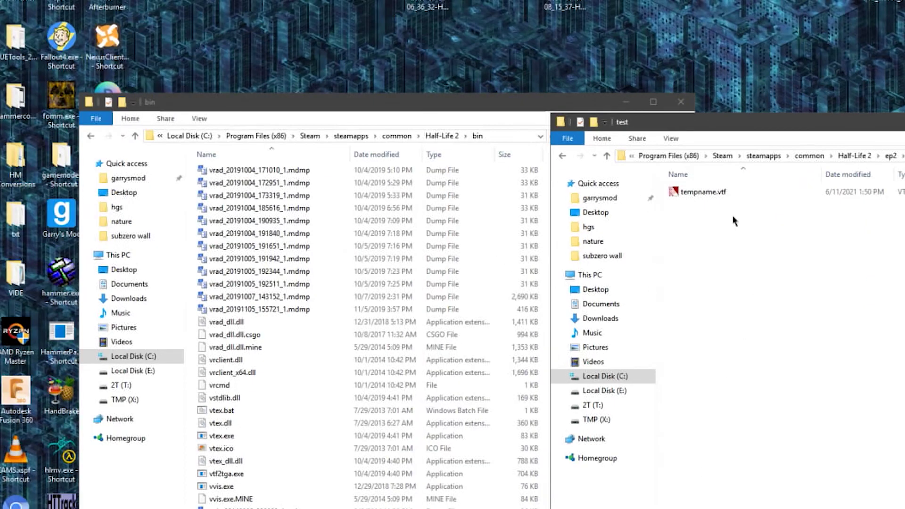
pyautogui.click(703, 194)
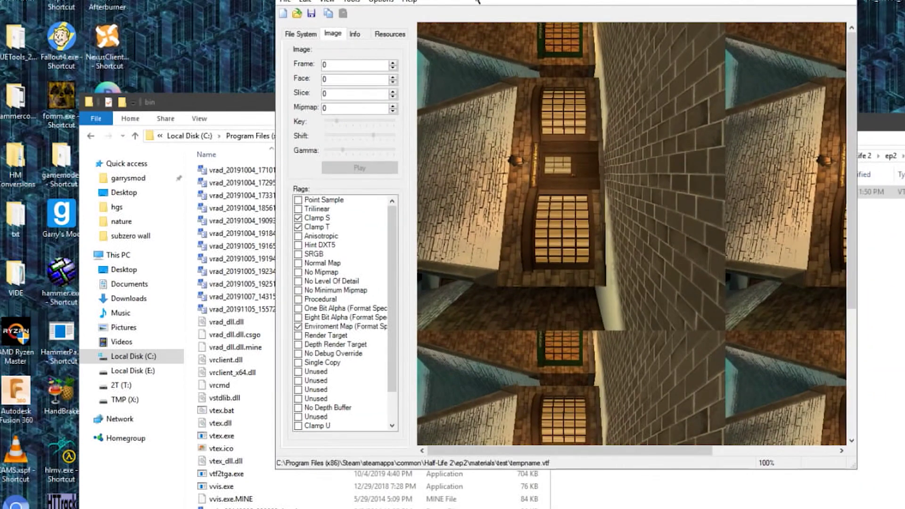
pyautogui.click(394, 78)
pyautogui.click(394, 78)
pyautogui.click(393, 78)
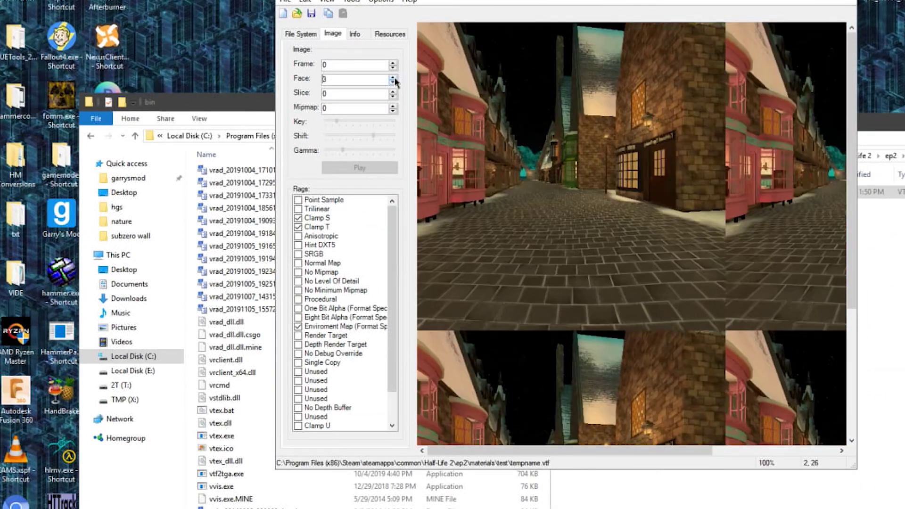
pyautogui.click(393, 78)
pyautogui.click(393, 78)
pyautogui.click(394, 77)
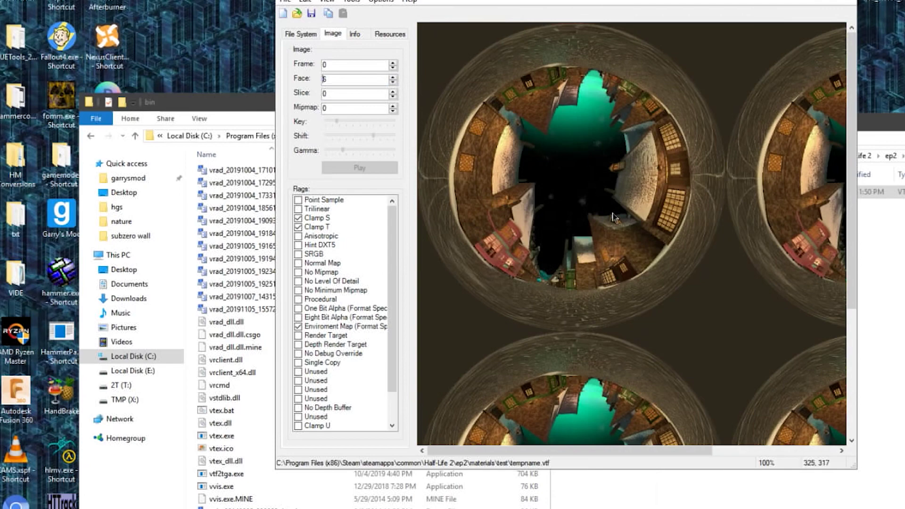
pyautogui.moveTo(885, 124); pyautogui.dragTo(836, 122)
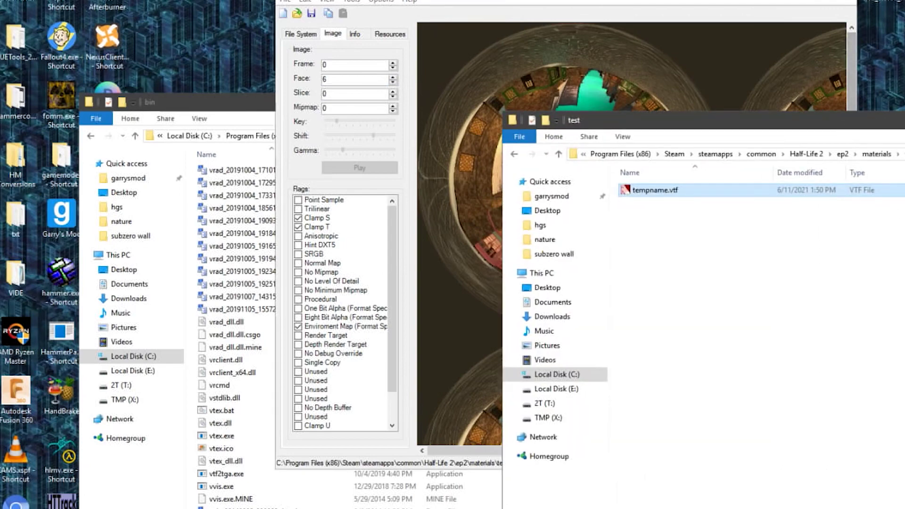
# Step: Close the VTF preview and move tempname.vtf into the detail folder
pyautogui.click(721, 50)
pyautogui.click(844, 0)
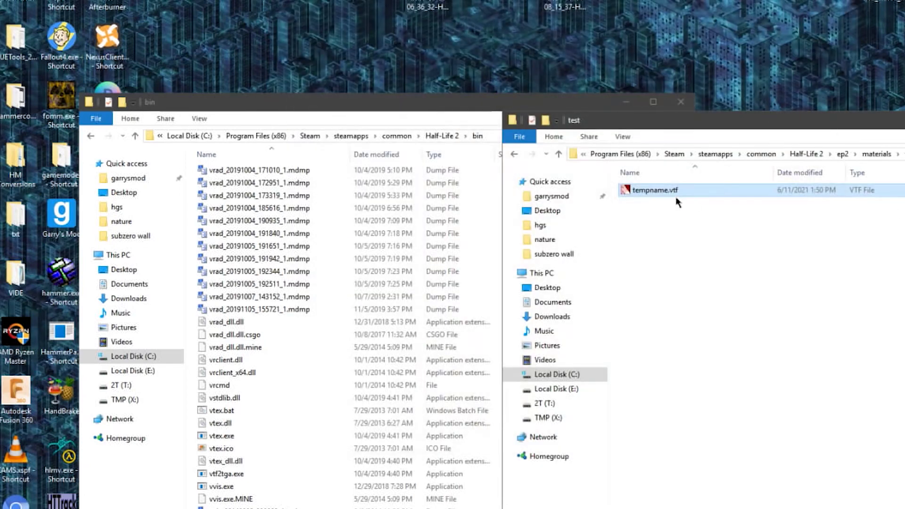
pyautogui.rightClick(664, 192)
pyautogui.click(697, 292)
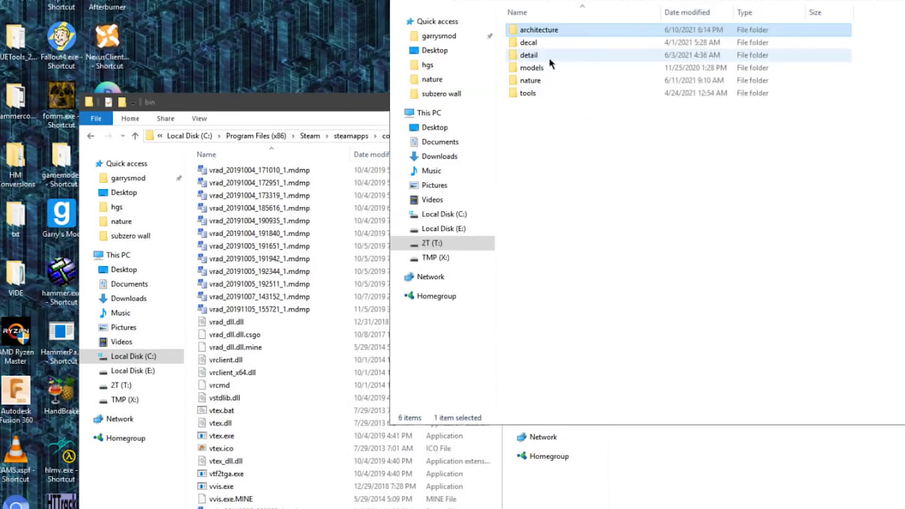
pyautogui.click(550, 58)
pyautogui.doubleClick(550, 58)
pyautogui.hotkey('ctrl', 'v')
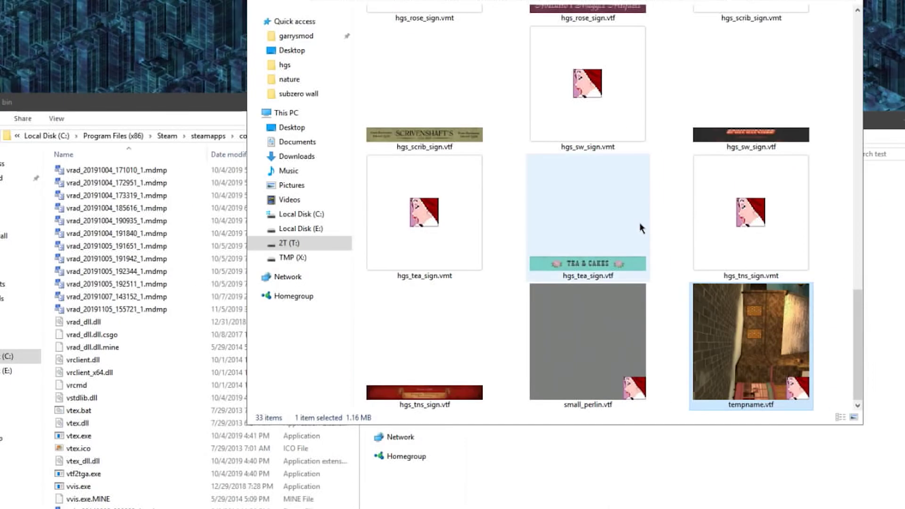
# Step: Rename the pasted cubemap to hgs_street_alt.vtf
pyautogui.press('F2')
pyautogui.write('hgs_street_alt')
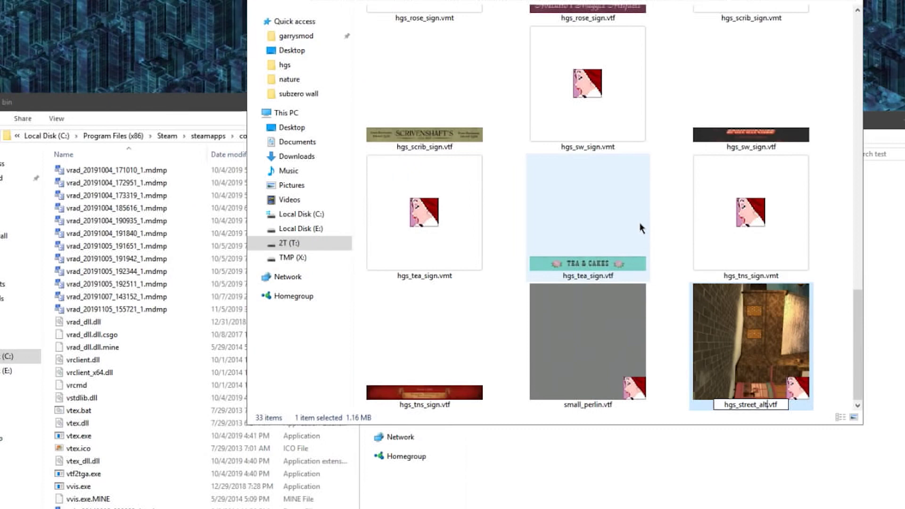
pyautogui.press('Return')
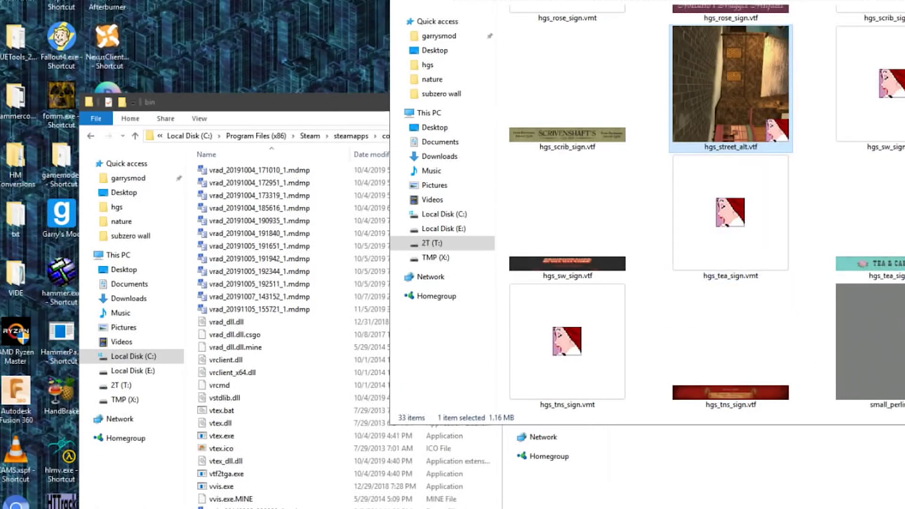
pyautogui.click(763, 0)
# Step: Open hgs_snow_street_blend.vmt from architecture and save a copy as hgs_snow_street_blend_alt
pyautogui.doubleClick(565, 30)
pyautogui.doubleClick(882, 284)
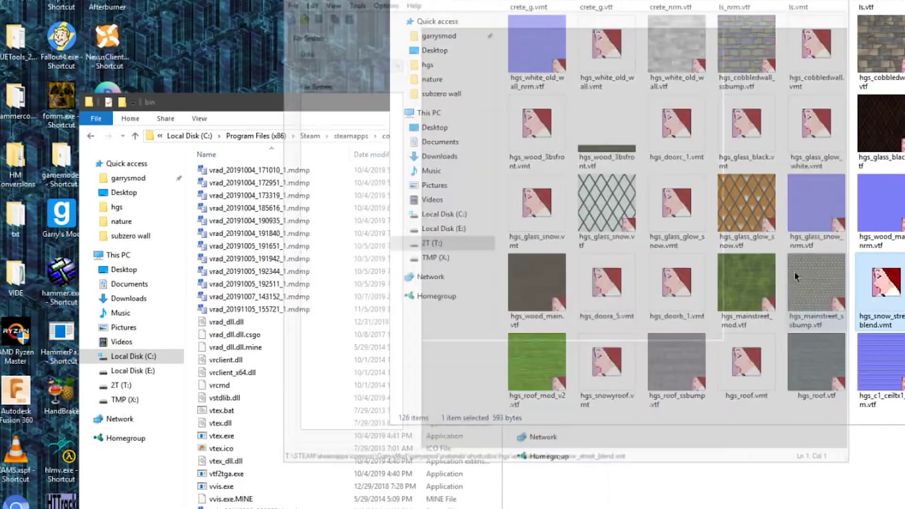
pyautogui.moveTo(579, 0); pyautogui.dragTo(706, 76)
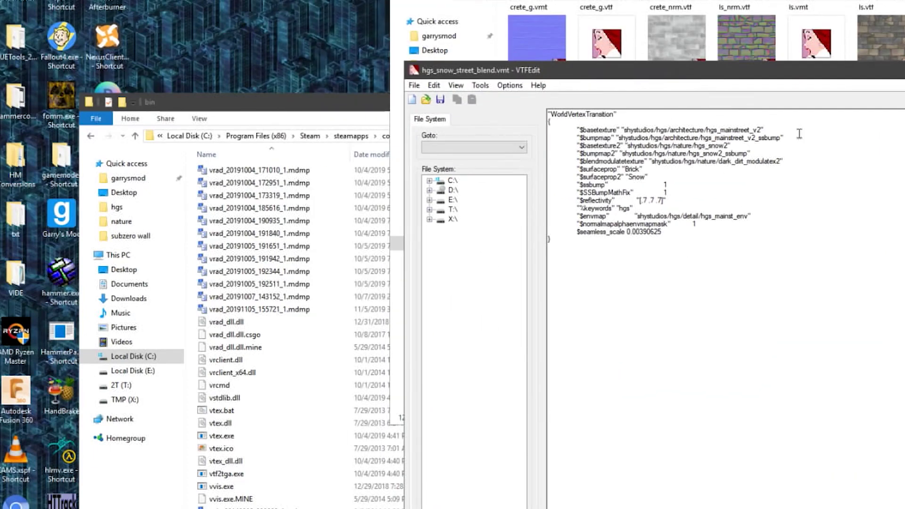
pyautogui.click(414, 85)
pyautogui.click(432, 141)
pyautogui.write('hgs')
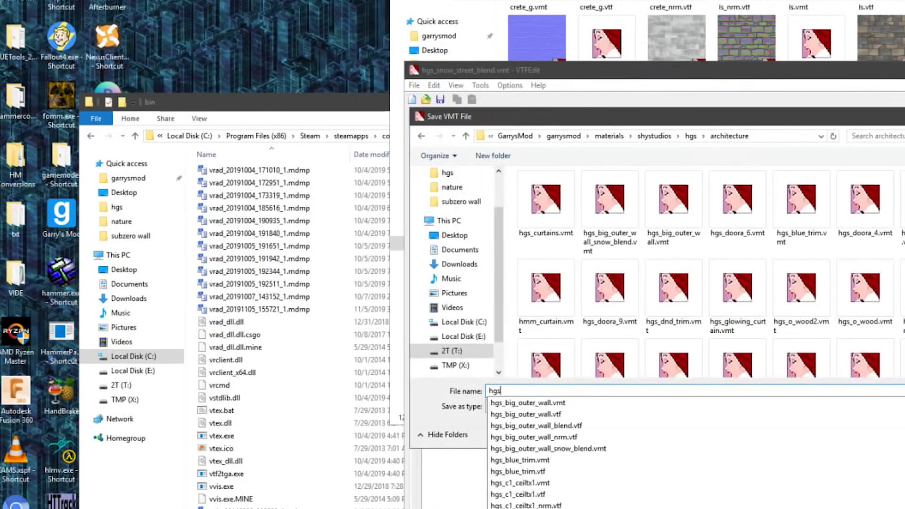
pyautogui.write('_snow_street_blend_alt')
pyautogui.press('Return')
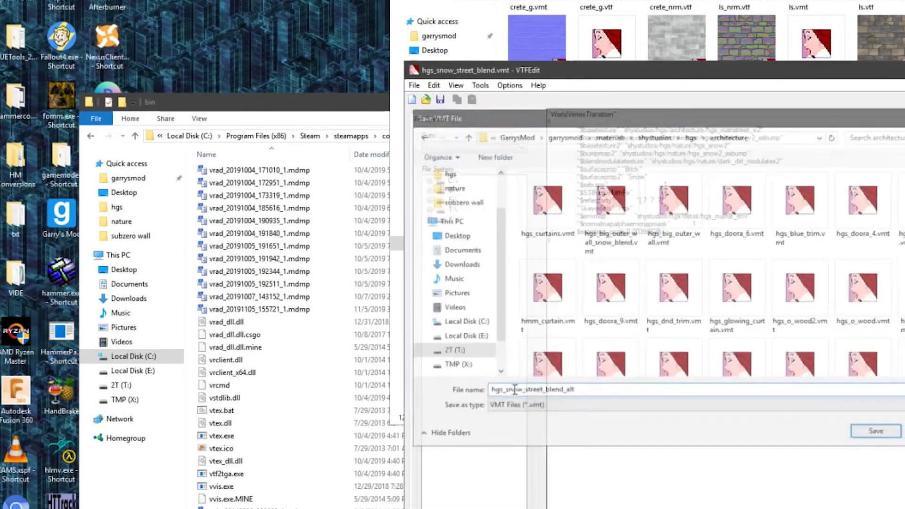
# Step: Change mainst_env to street_alt in the $envmap path
pyautogui.moveTo(577, 216); pyautogui.dragTo(753, 215)
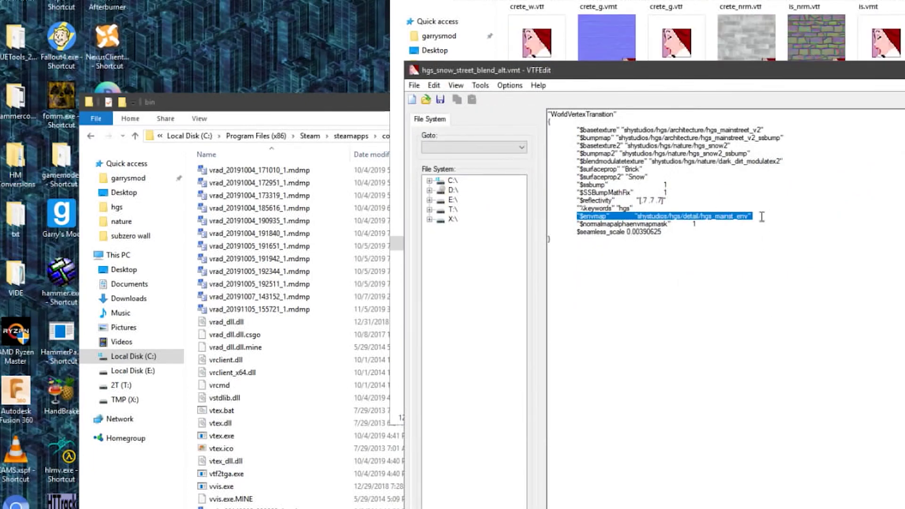
pyautogui.moveTo(690, 75); pyautogui.dragTo(602, 119)
pyautogui.doubleClick(643, 258)
pyautogui.write('street_alt')
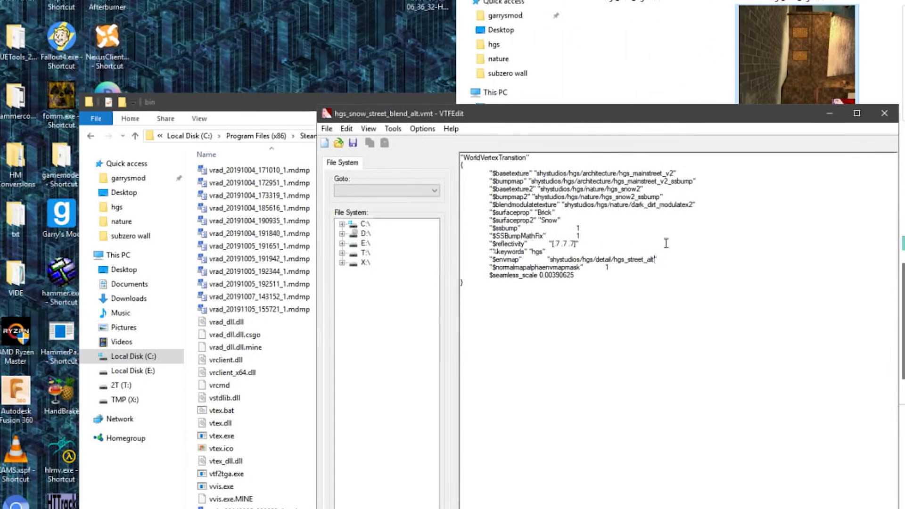